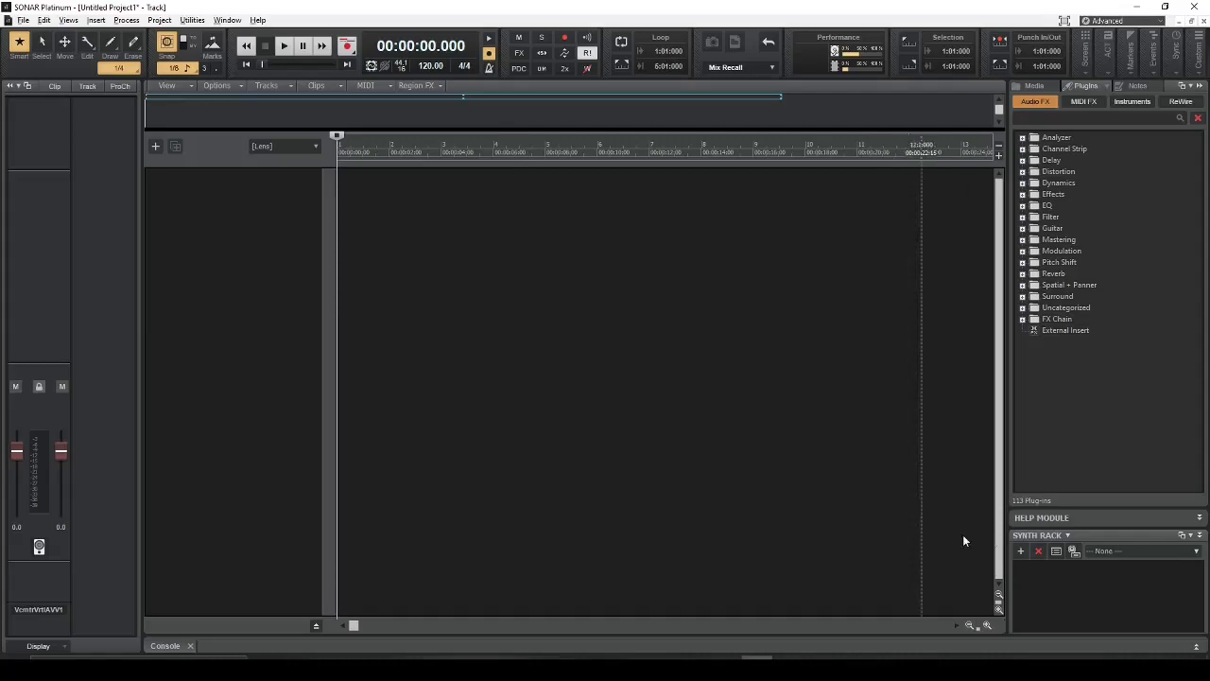
Step: Insert a Reaktor5 instrument track through Insert Instrument, keeping Reaktor5 selected, and create it
right_click(187, 211)
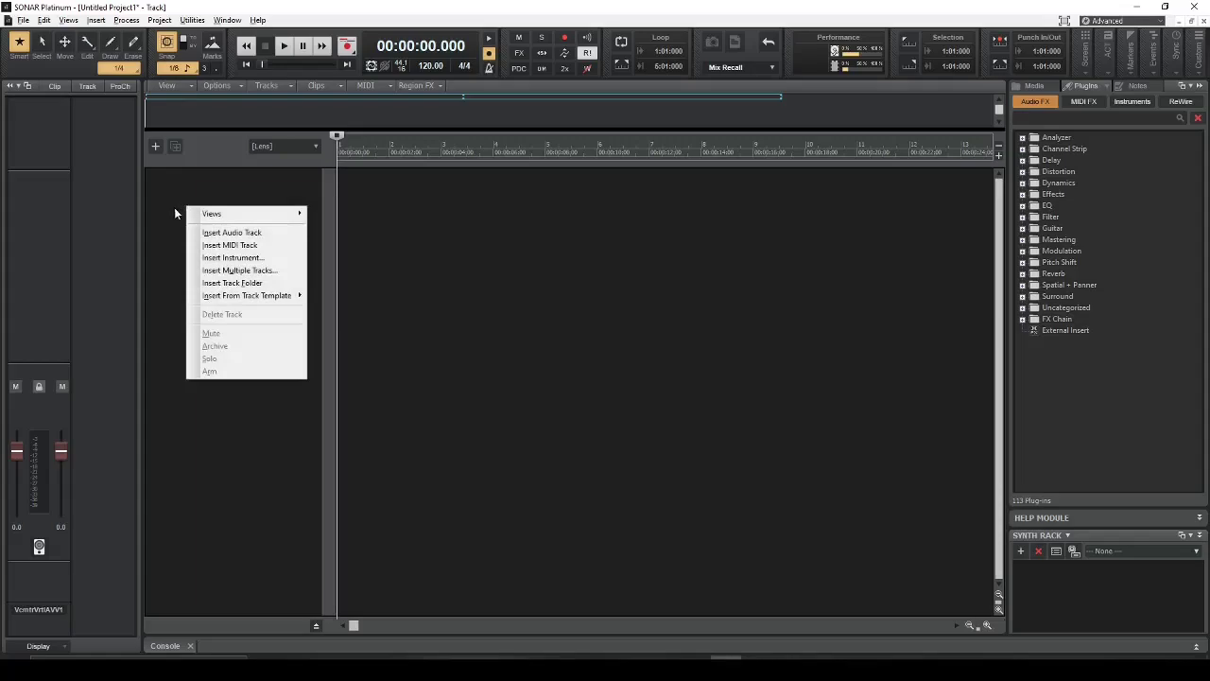
left_click(236, 258)
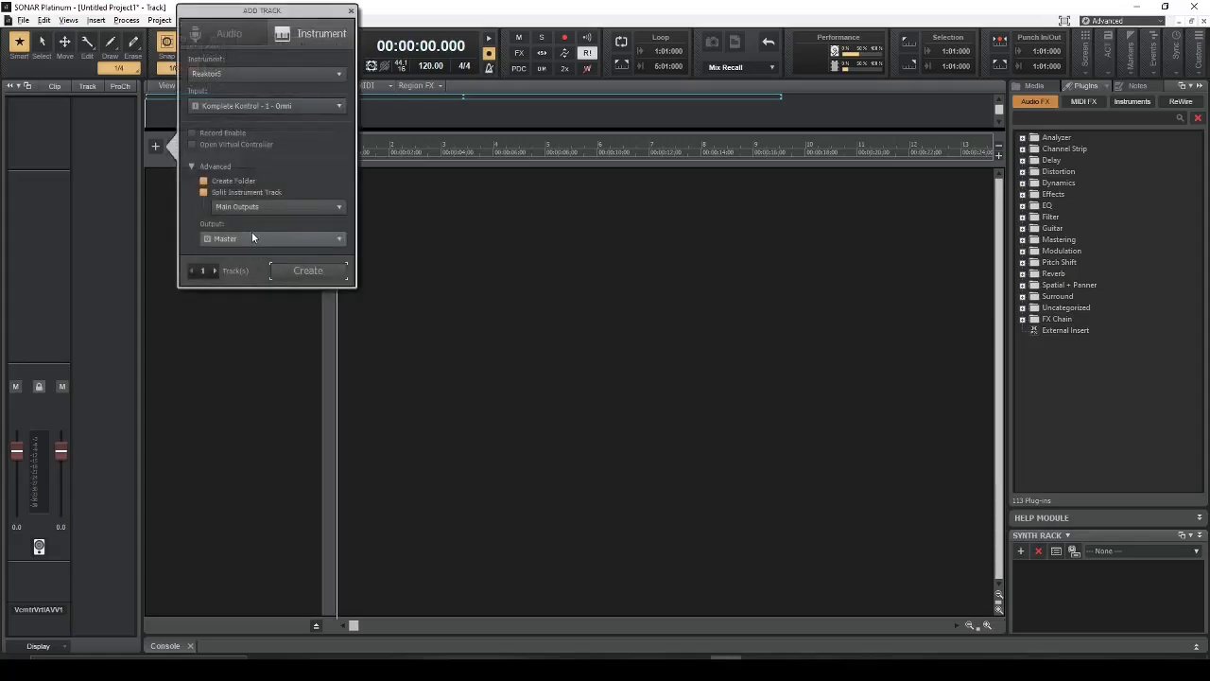
left_click(230, 74)
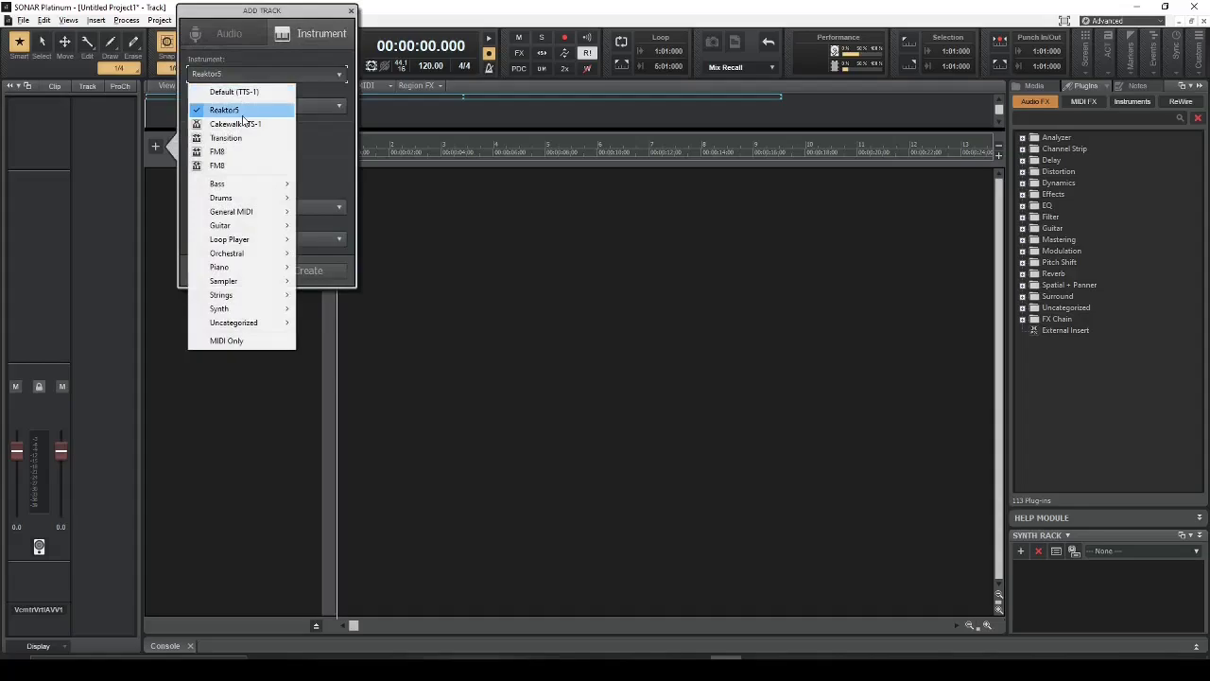
left_click(242, 110)
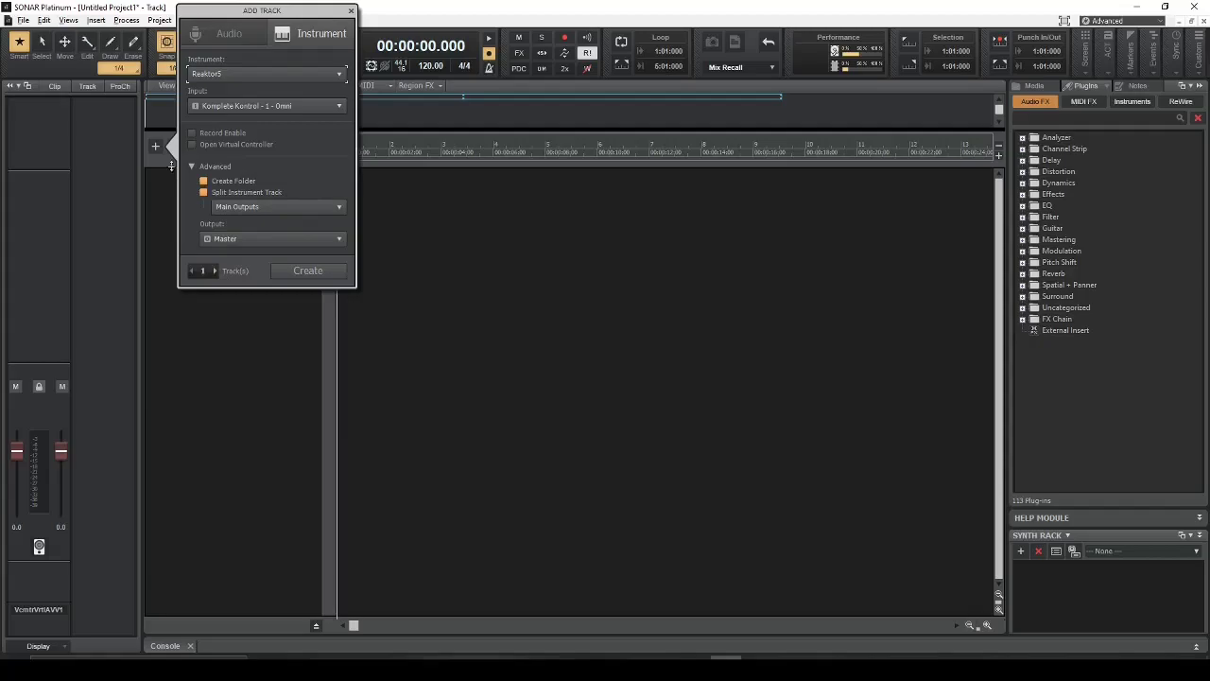
left_click(281, 270)
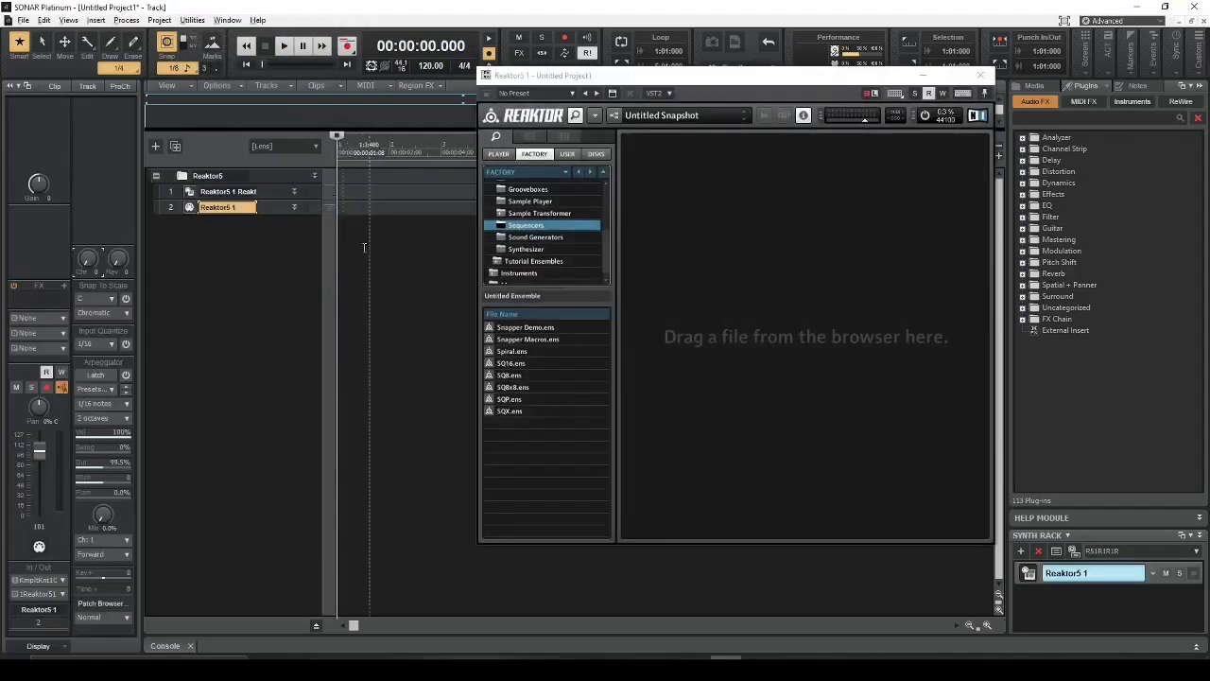
Step: Load the Spiral.ens factory sequencer ensemble into Reaktor and reposition its window
left_click(518, 353)
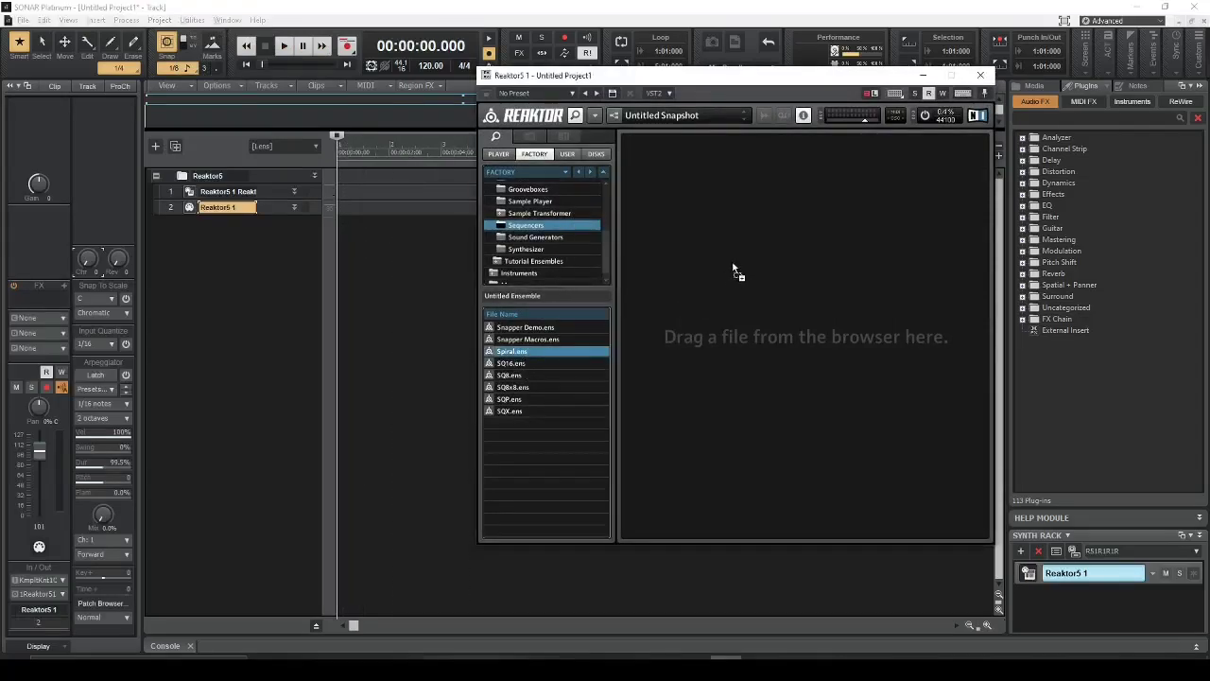
left_click_drag(735, 271, 732, 263)
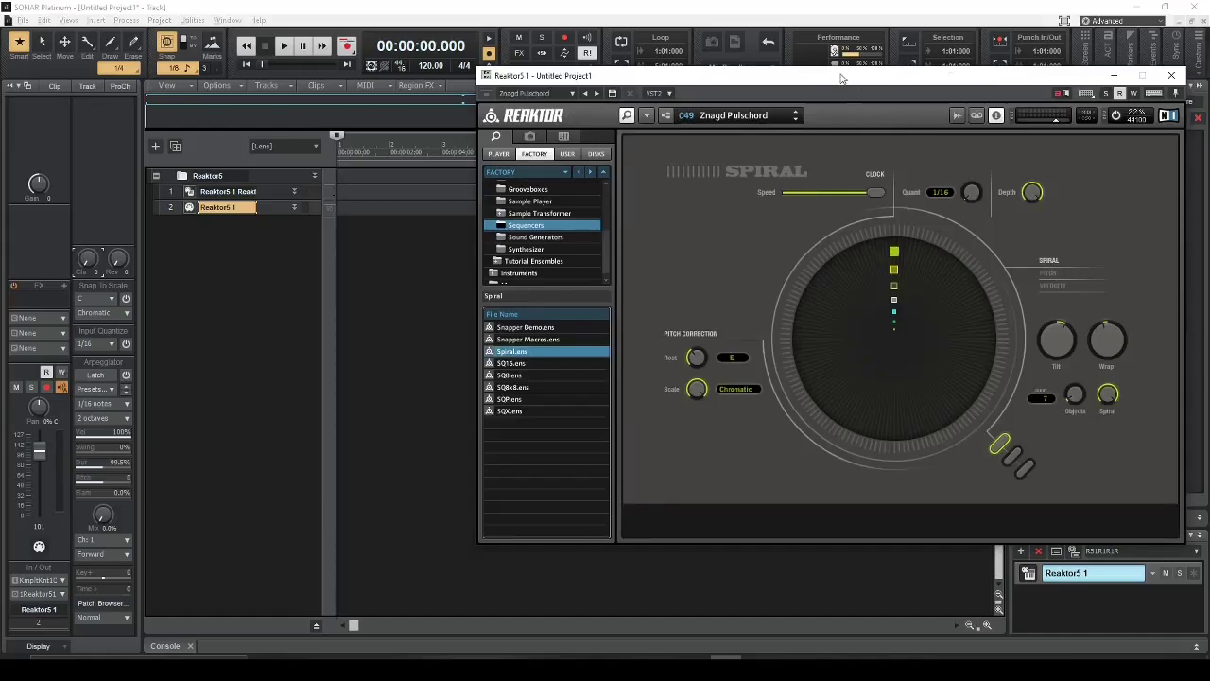
left_click_drag(842, 79, 750, 78)
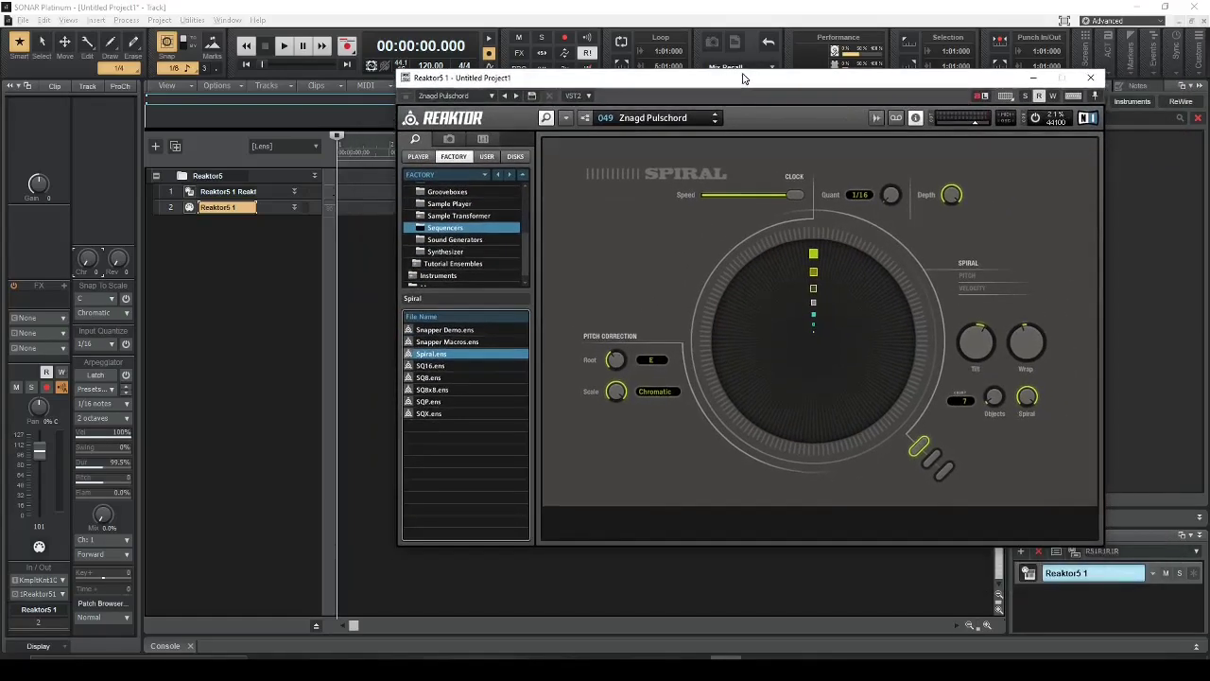
left_click_drag(582, 85, 603, 115)
Step: Play the project briefly to hear Spiral, stop it, and move the Reaktor window right
key("space")
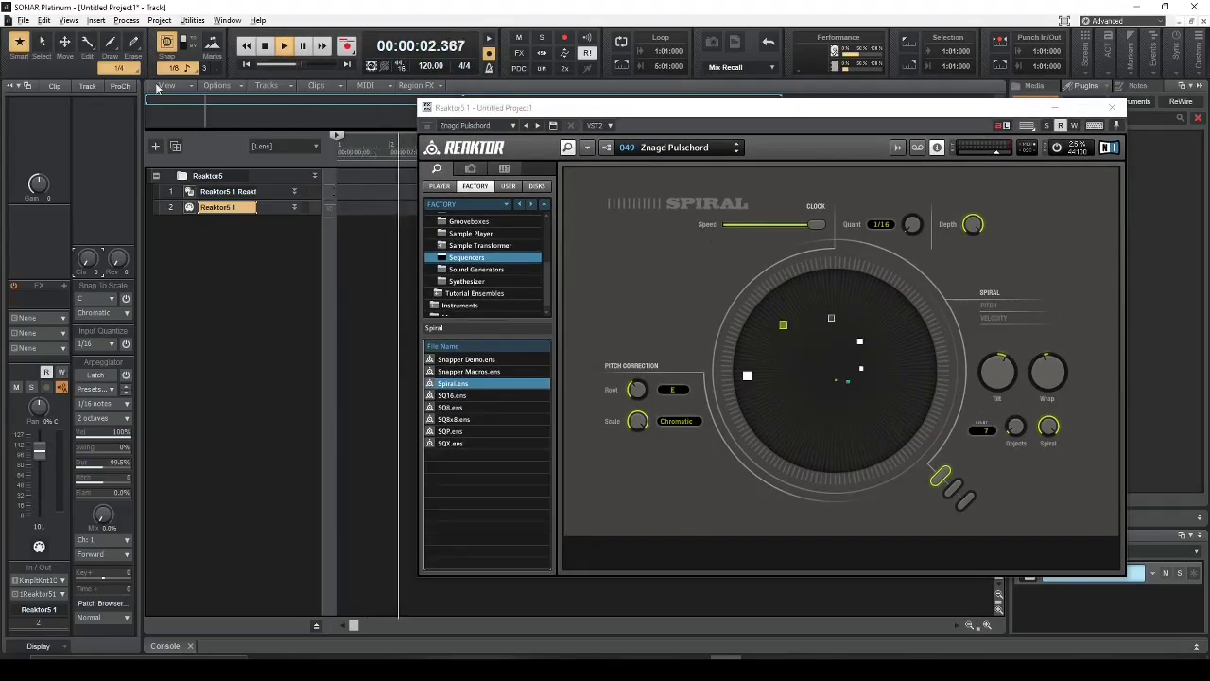
left_click(264, 46)
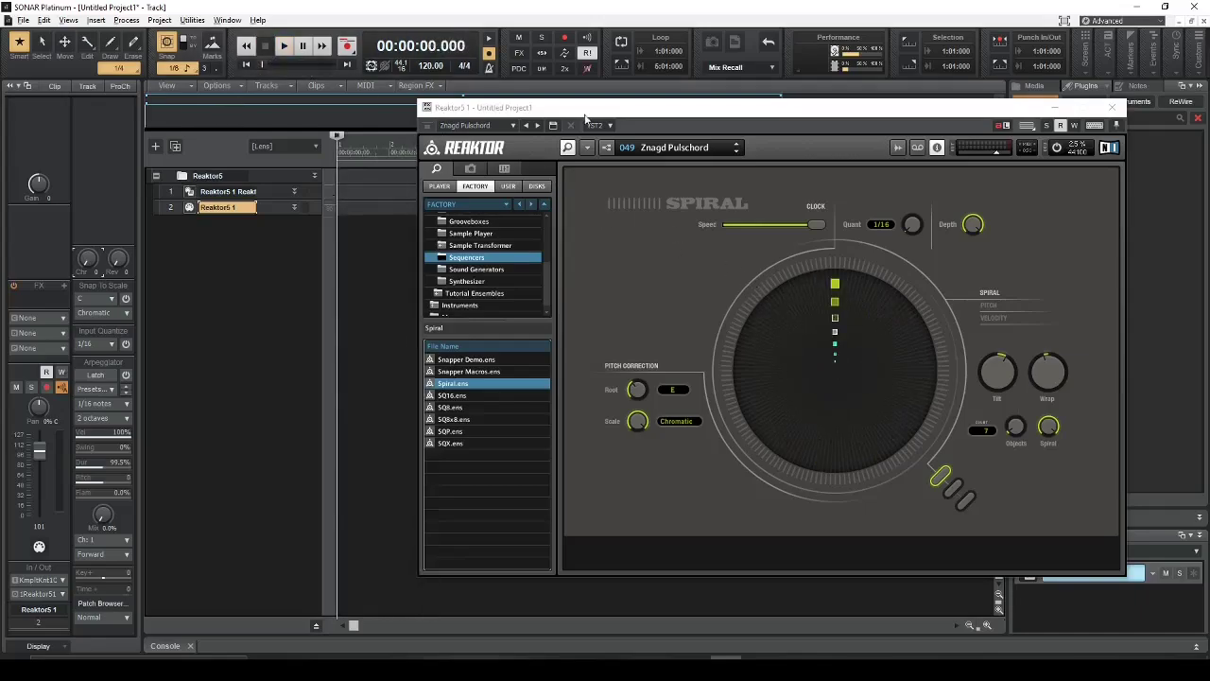
left_click_drag(585, 118, 663, 78)
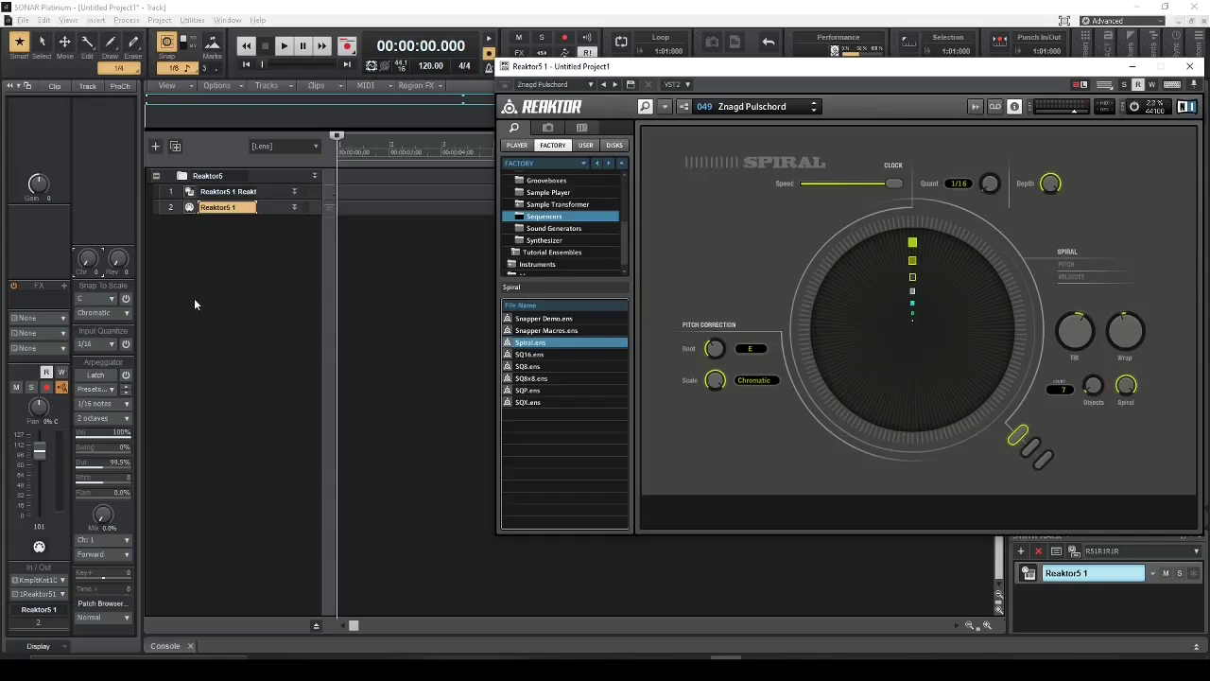
Step: Insert a Cakewalk TTS-1 instrument track through Insert Instrument
right_click(192, 264)
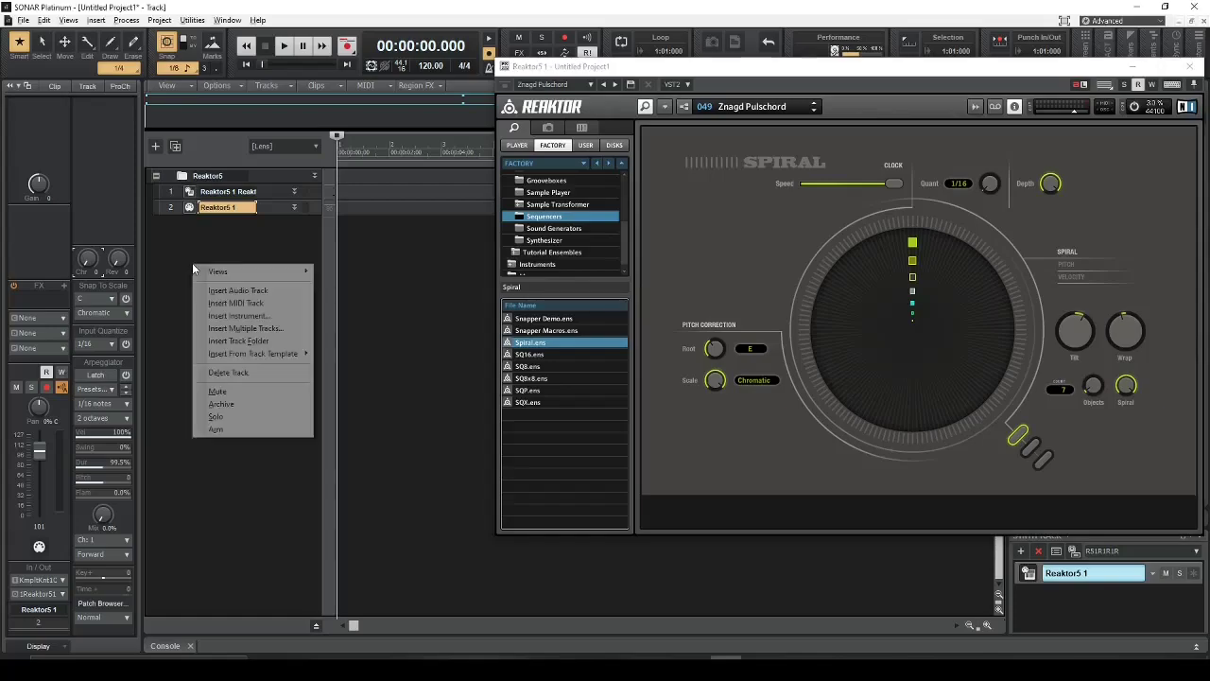
left_click(230, 318)
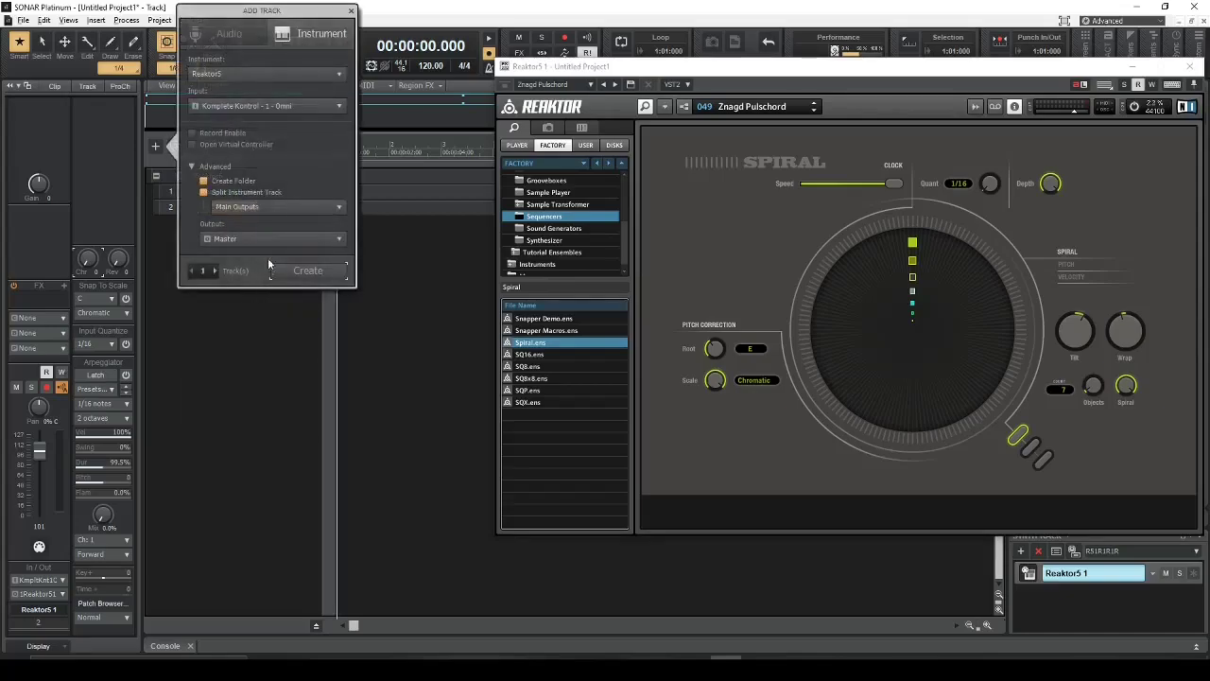
left_click(259, 76)
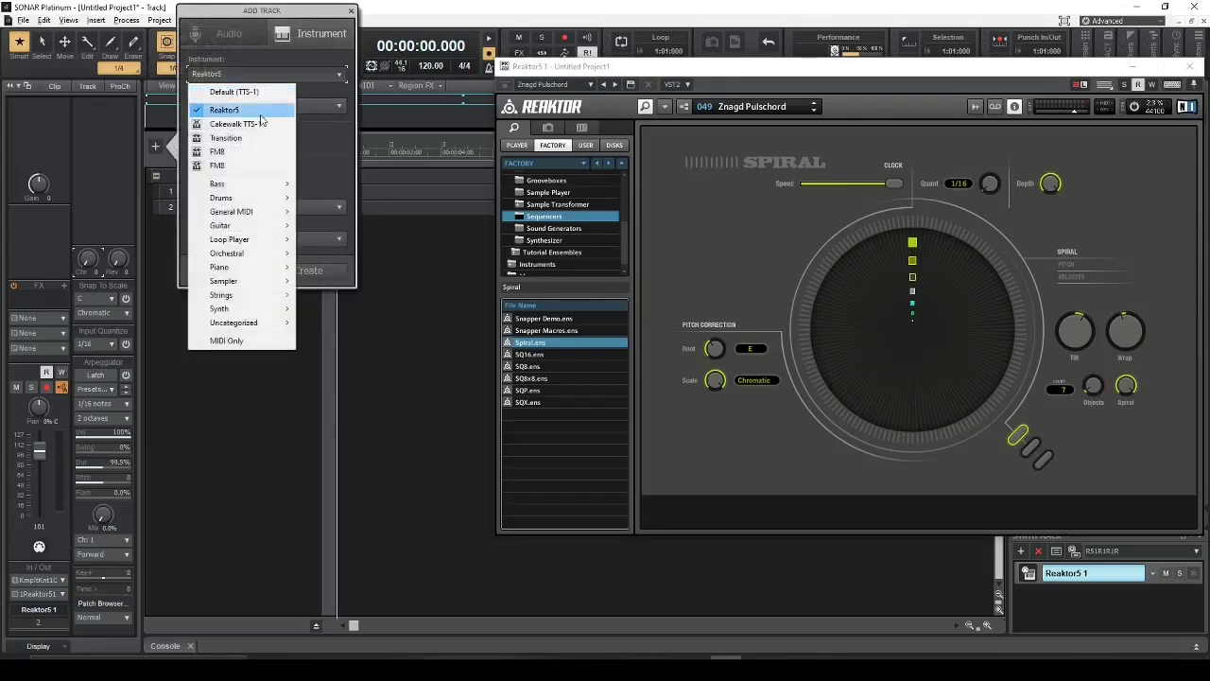
left_click(236, 124)
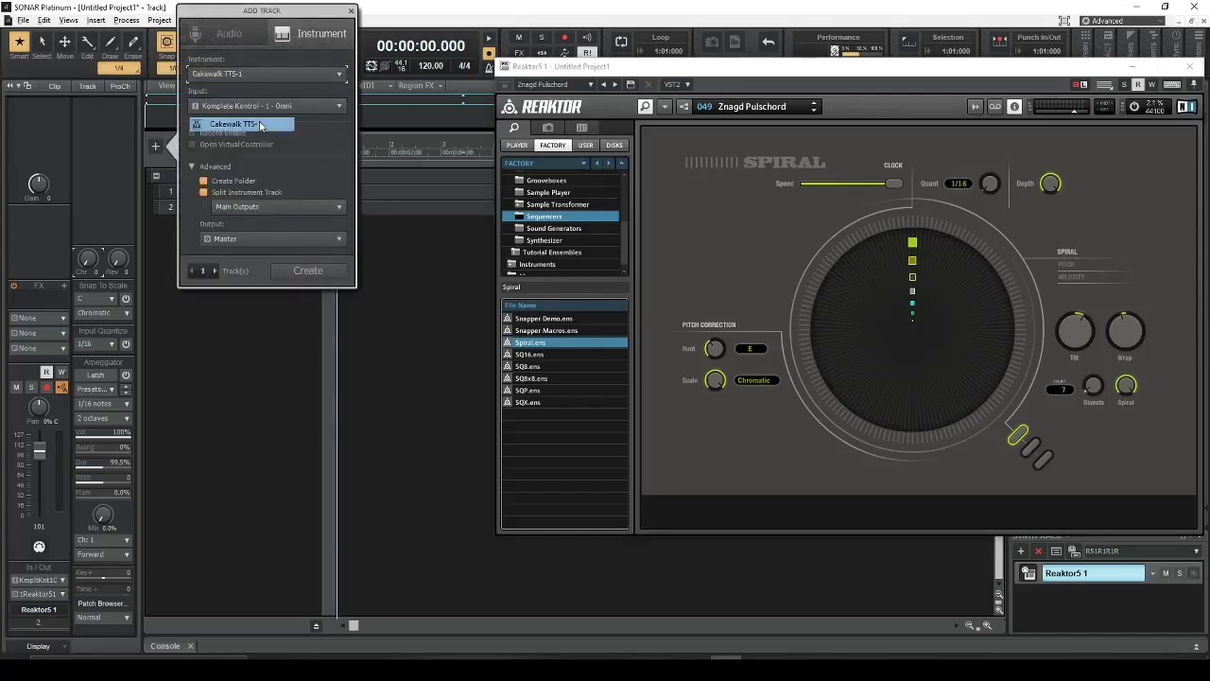
left_click(312, 272)
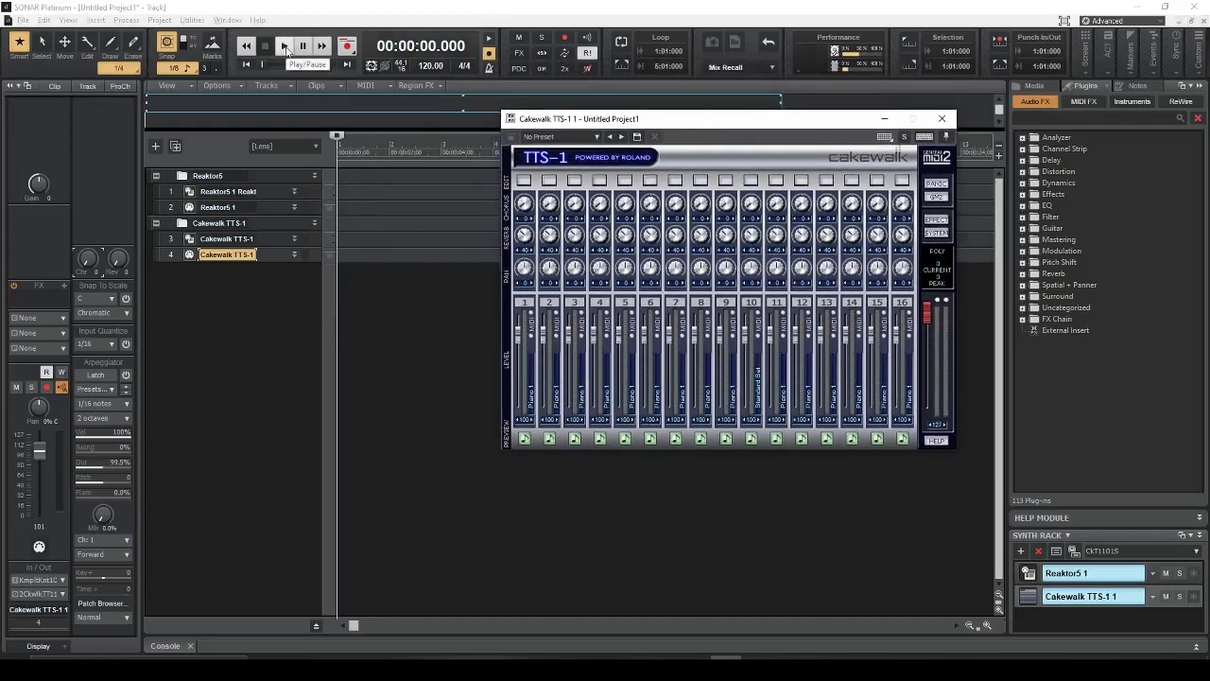
Step: Test playback, move the TTS-1 window lower left, and bring back the Reaktor window
left_click(284, 46)
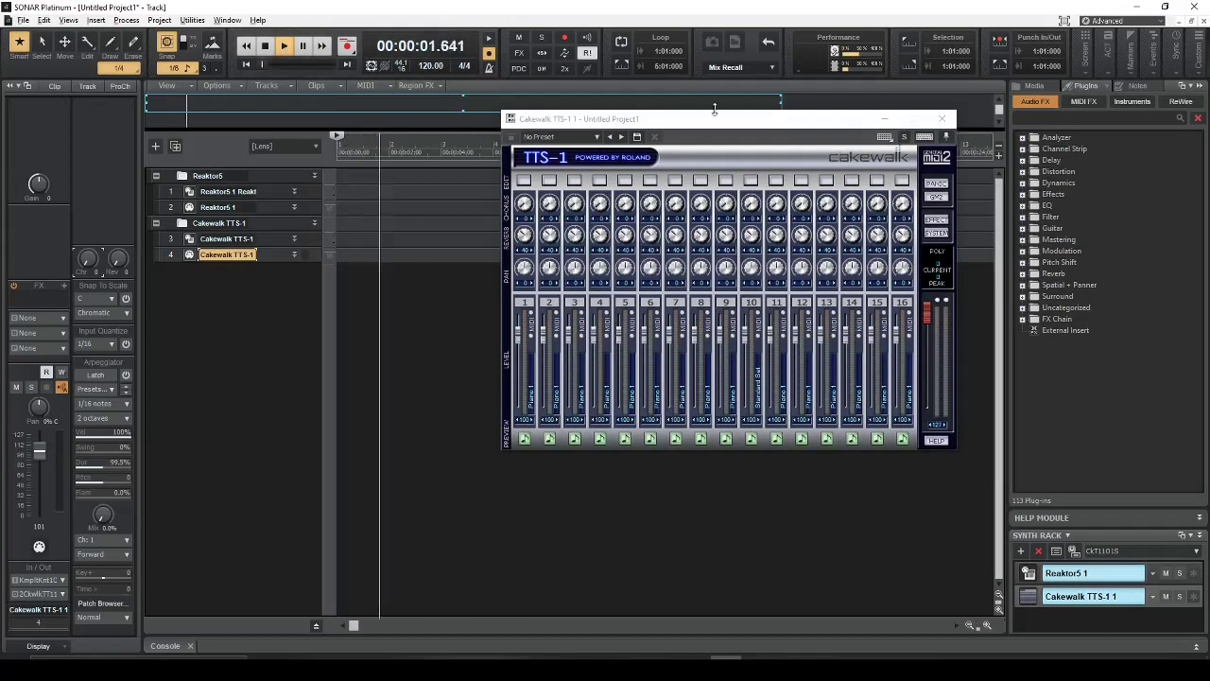
key("space")
left_click_drag(713, 121, 732, 273)
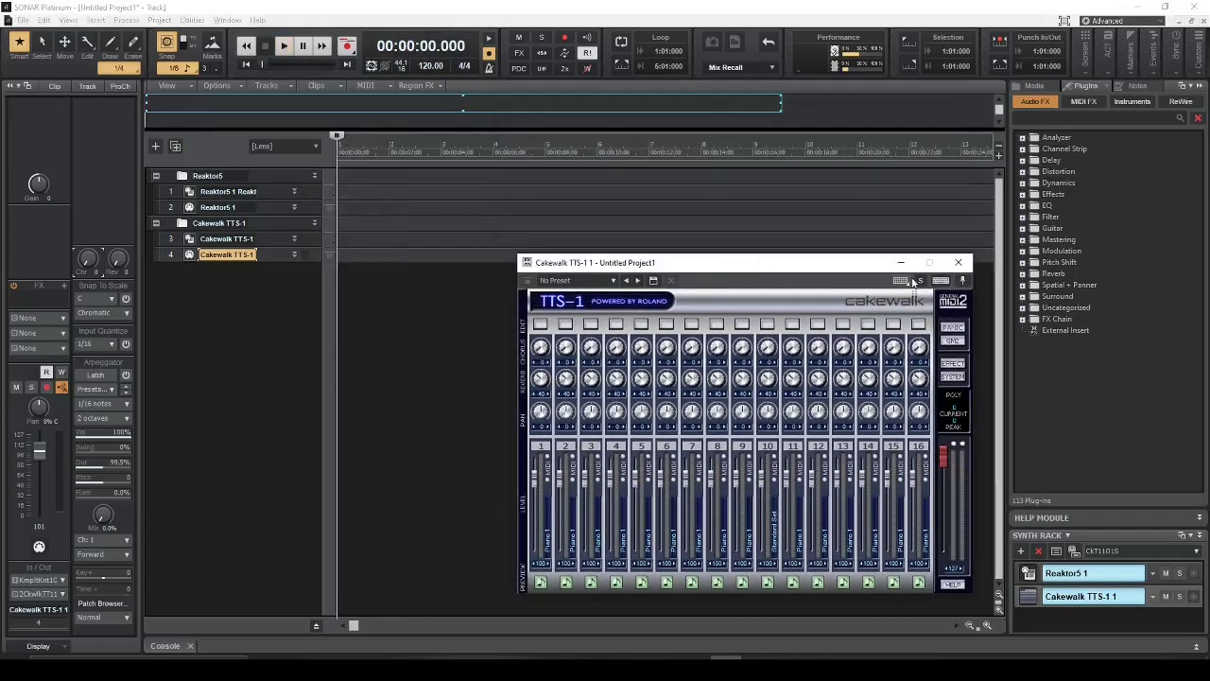
left_click_drag(837, 265, 600, 295)
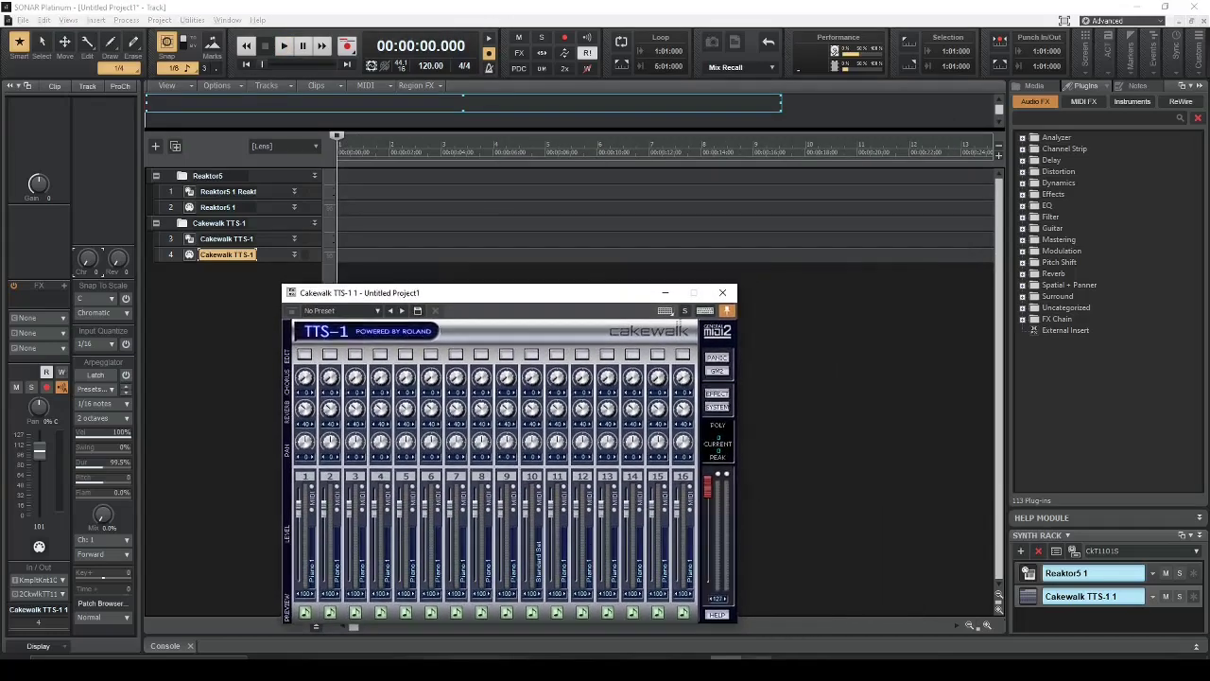
left_click(189, 191)
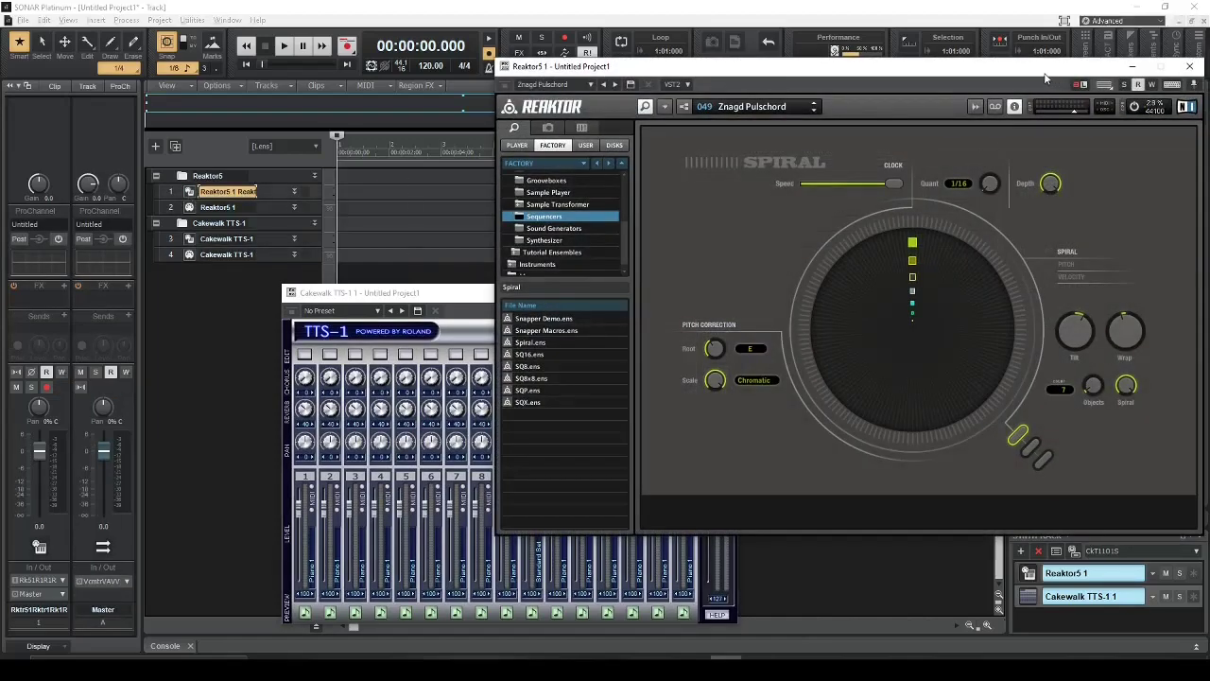
left_click_drag(718, 66, 637, 47)
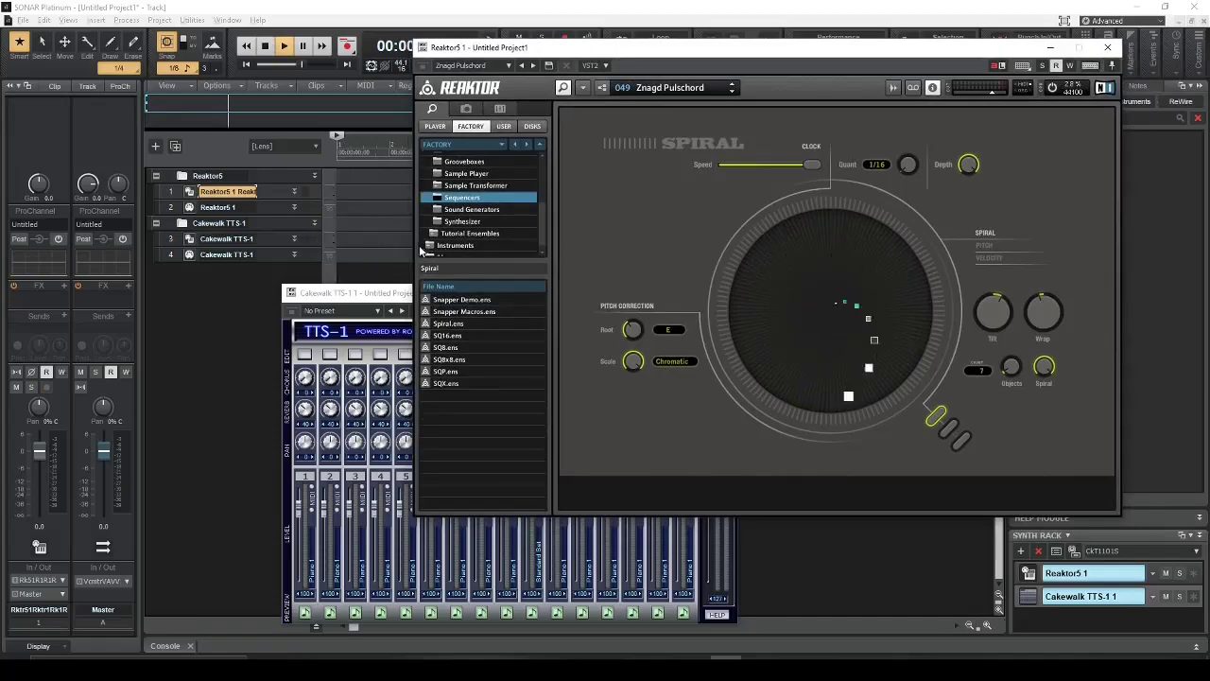
Step: Choose Enable MIDI Output for Reaktor5 1 in the Synth Rack
left_click(1083, 573)
right_click(1084, 574)
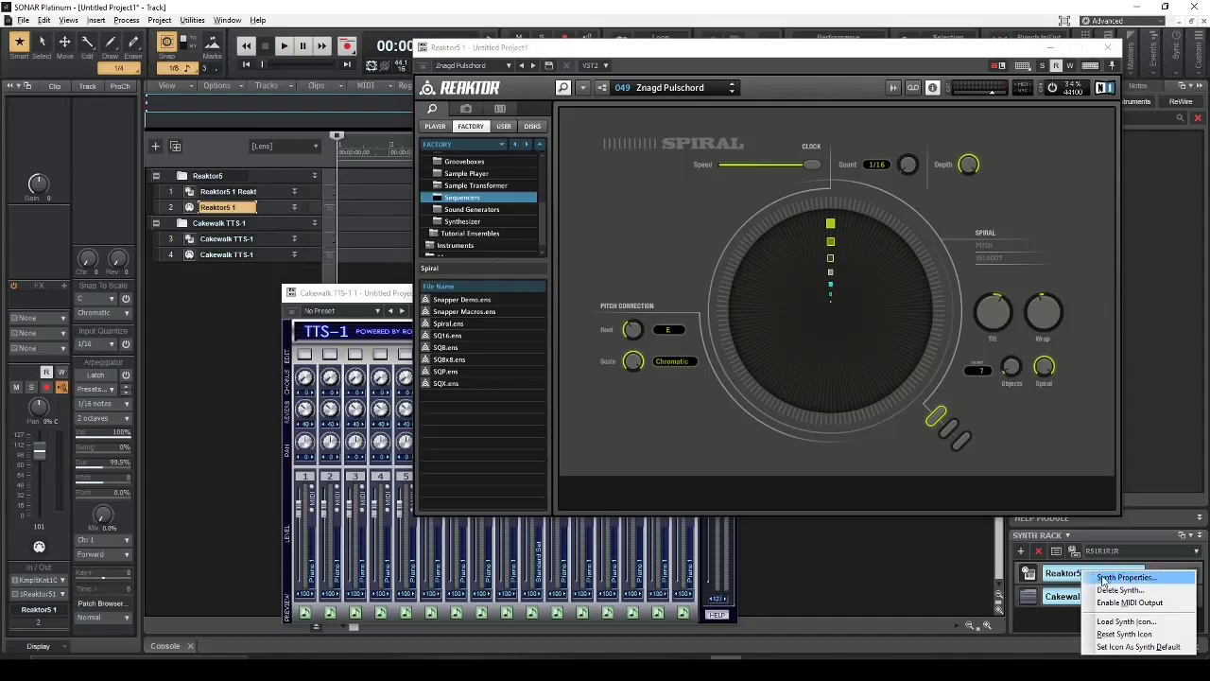
key("Escape")
right_click(1103, 577)
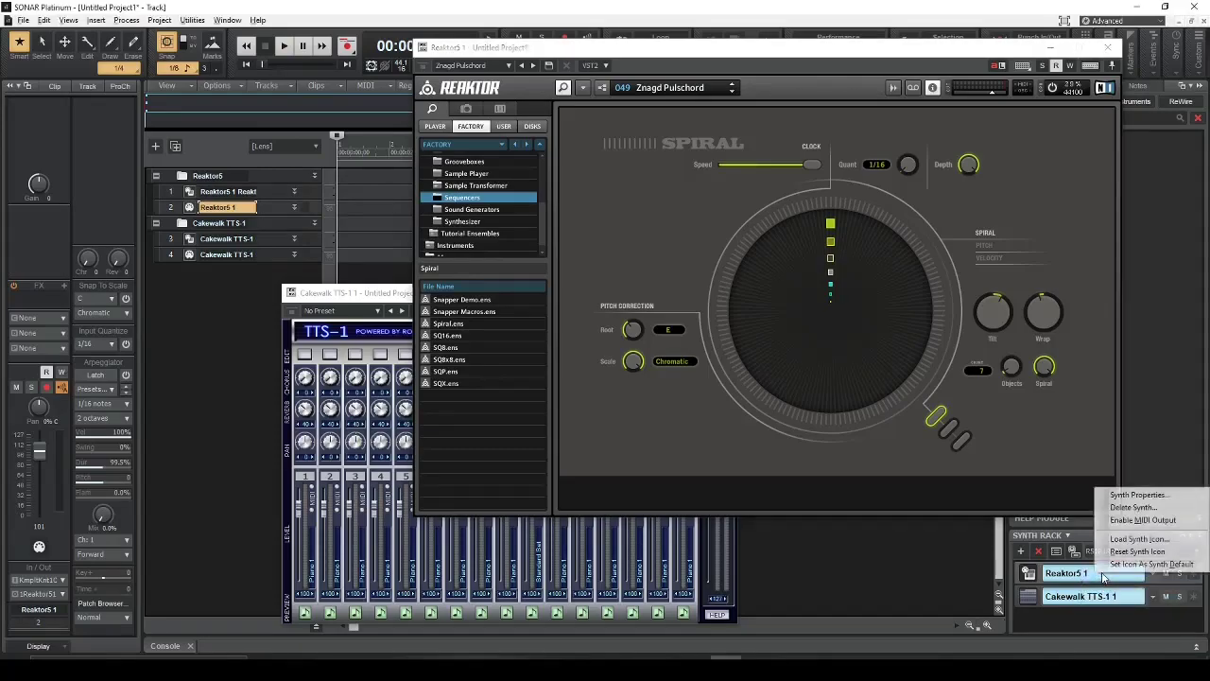
left_click(1123, 521)
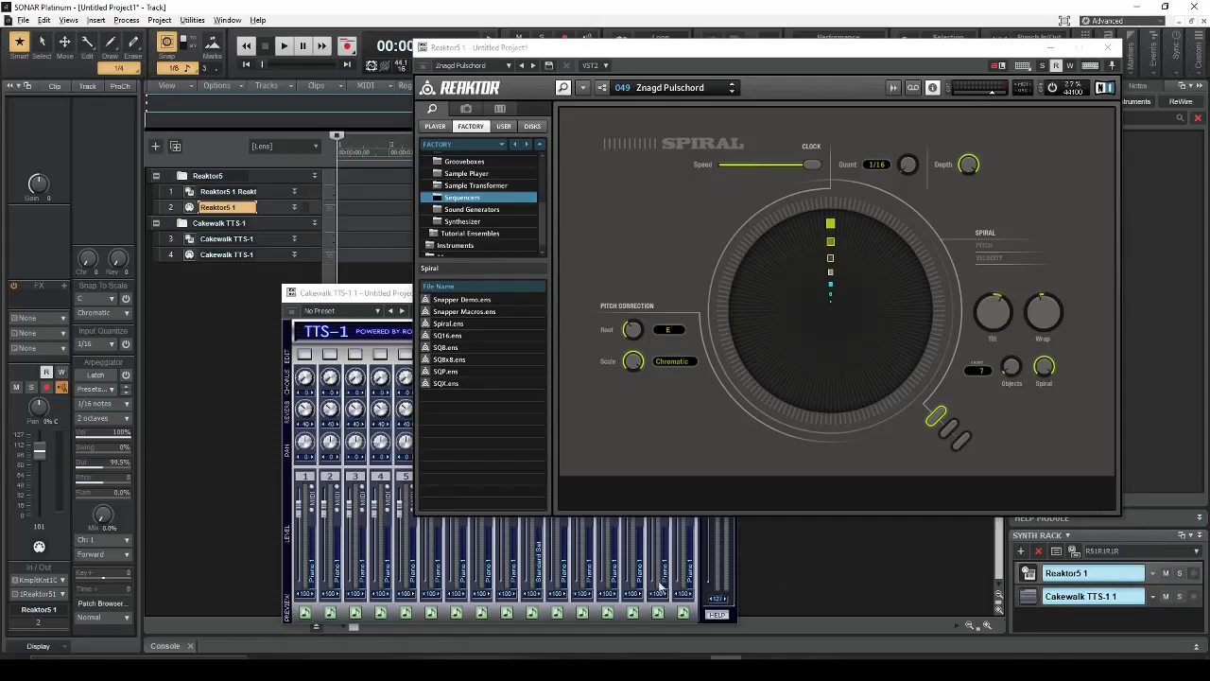
Step: Test playback, confirm MIDI output is on, and select the Cakewalk TTS-1 track
key("space")
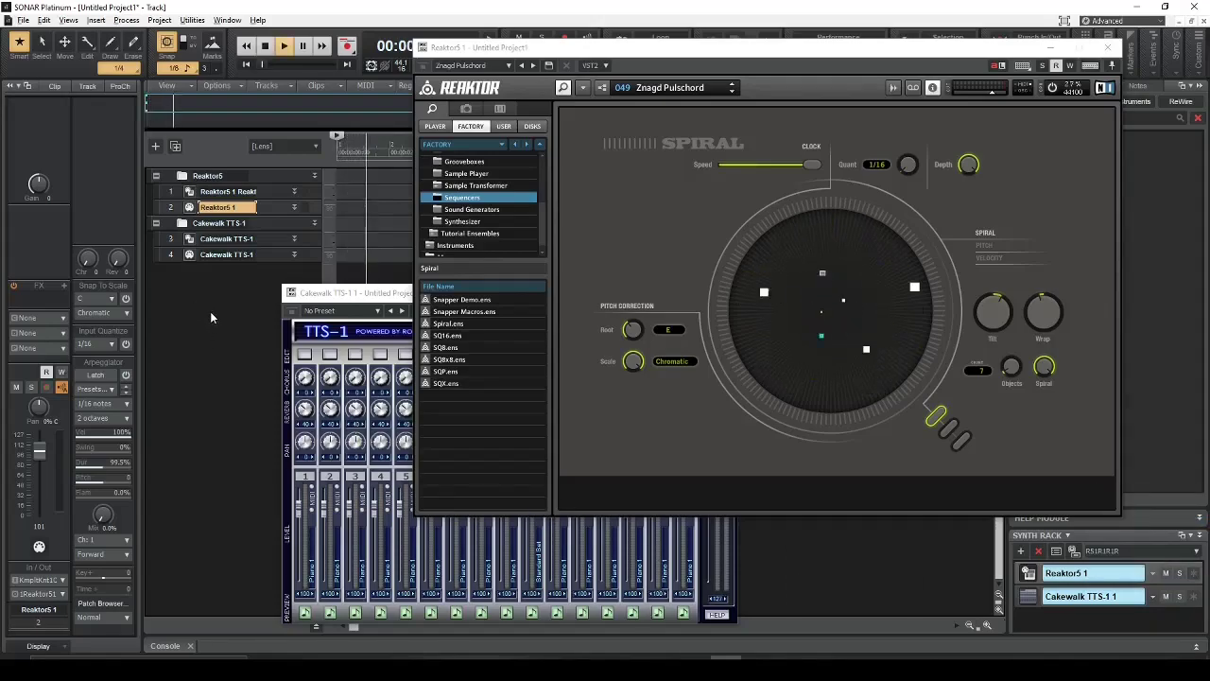
key("space")
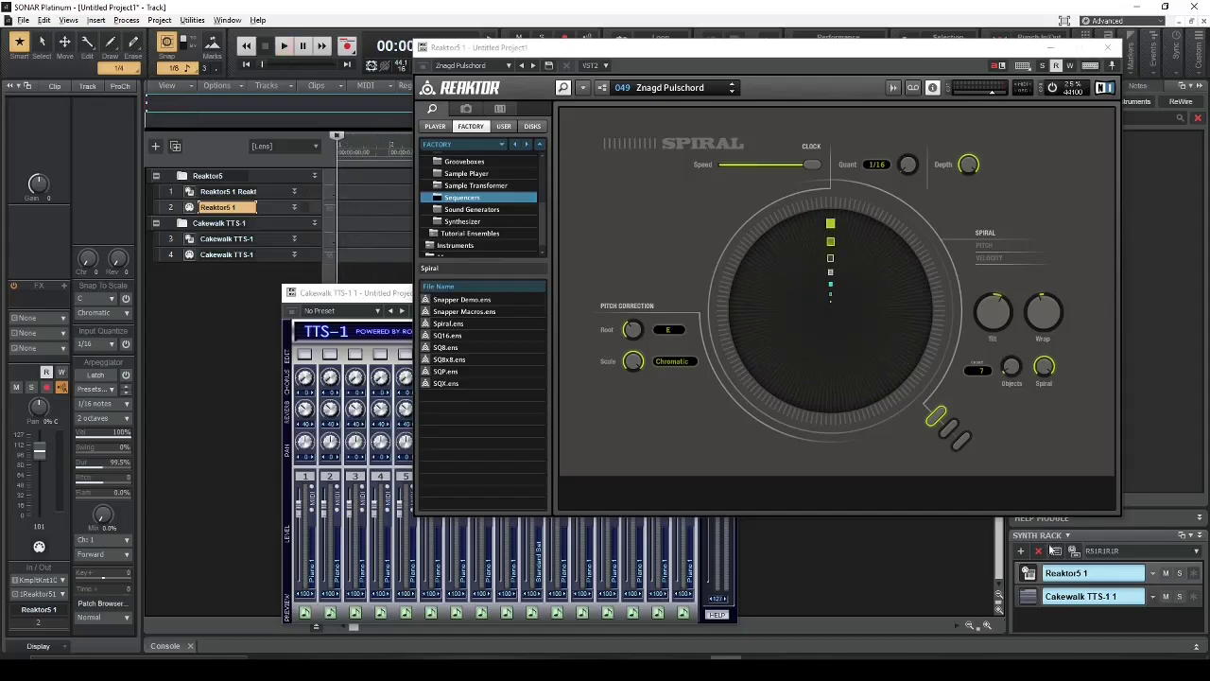
right_click(1061, 580)
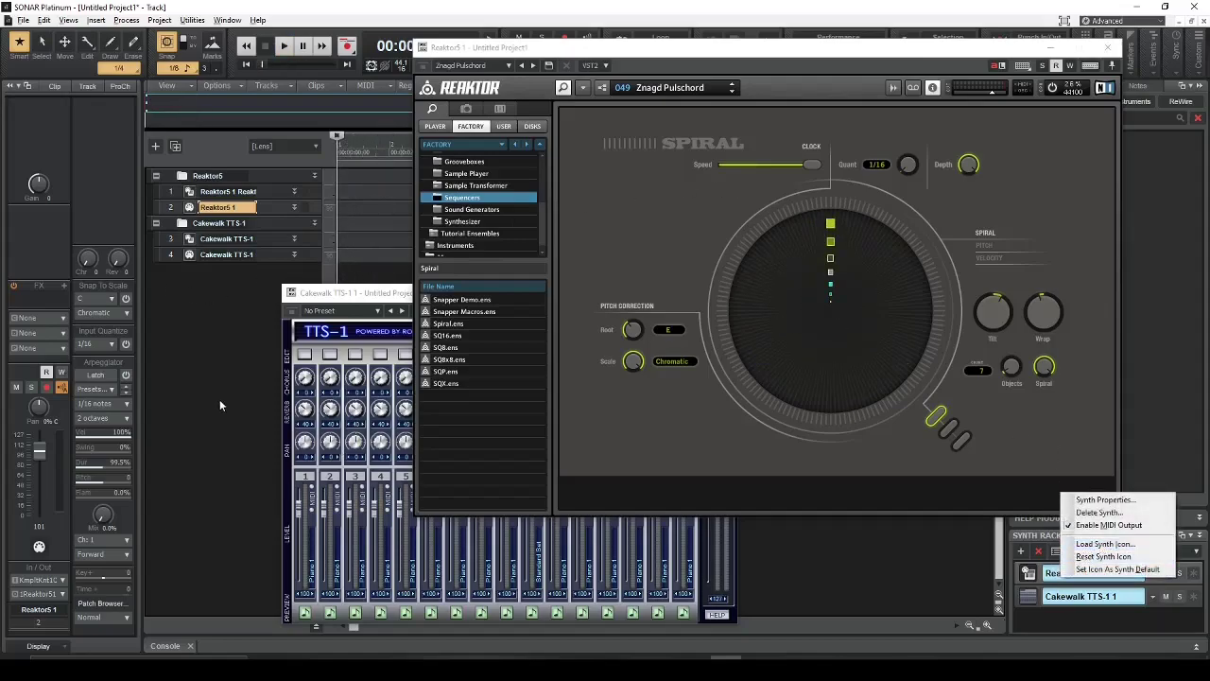
key("Escape")
left_click(263, 238)
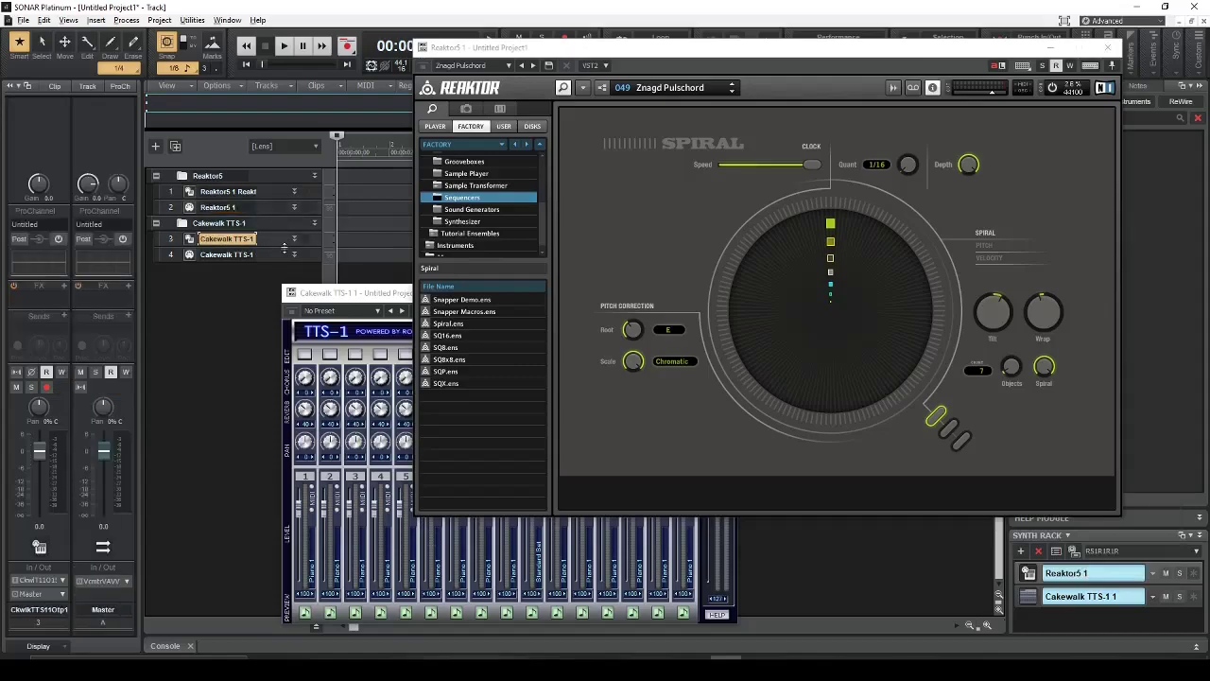
Step: Expand the TTS-1 MIDI track (track 4) to reveal its input and output settings
left_click_drag(321, 296, 446, 287)
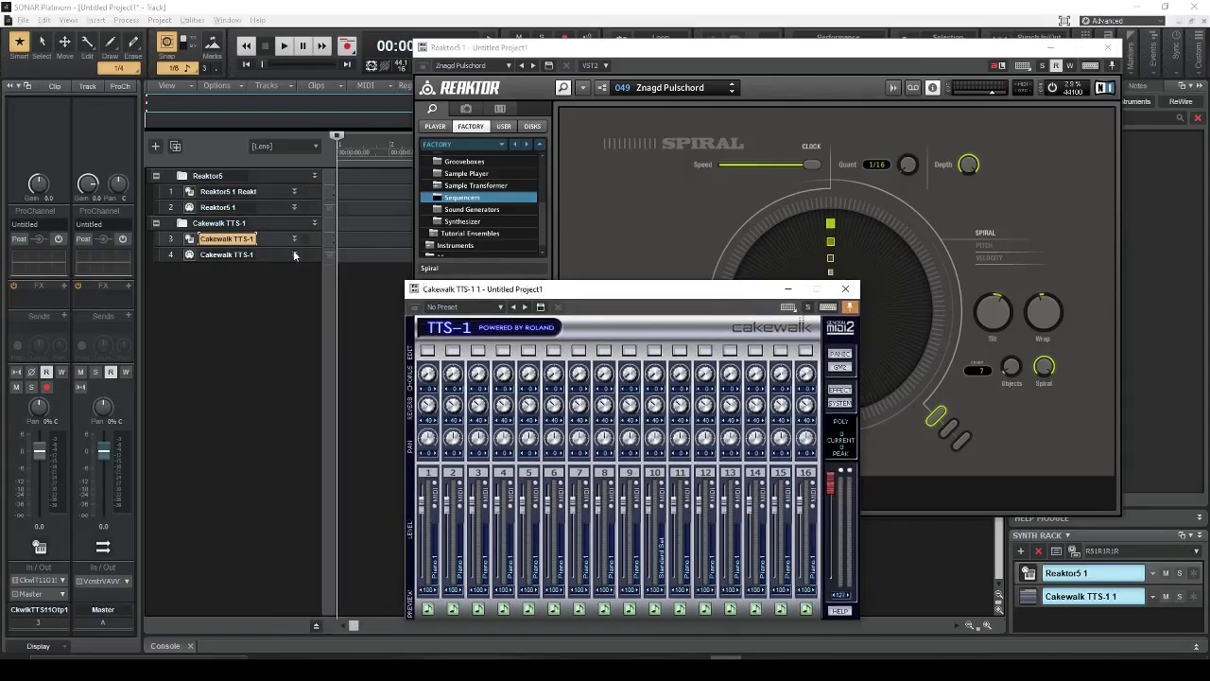
left_click_drag(295, 248, 278, 409)
left_click(283, 301)
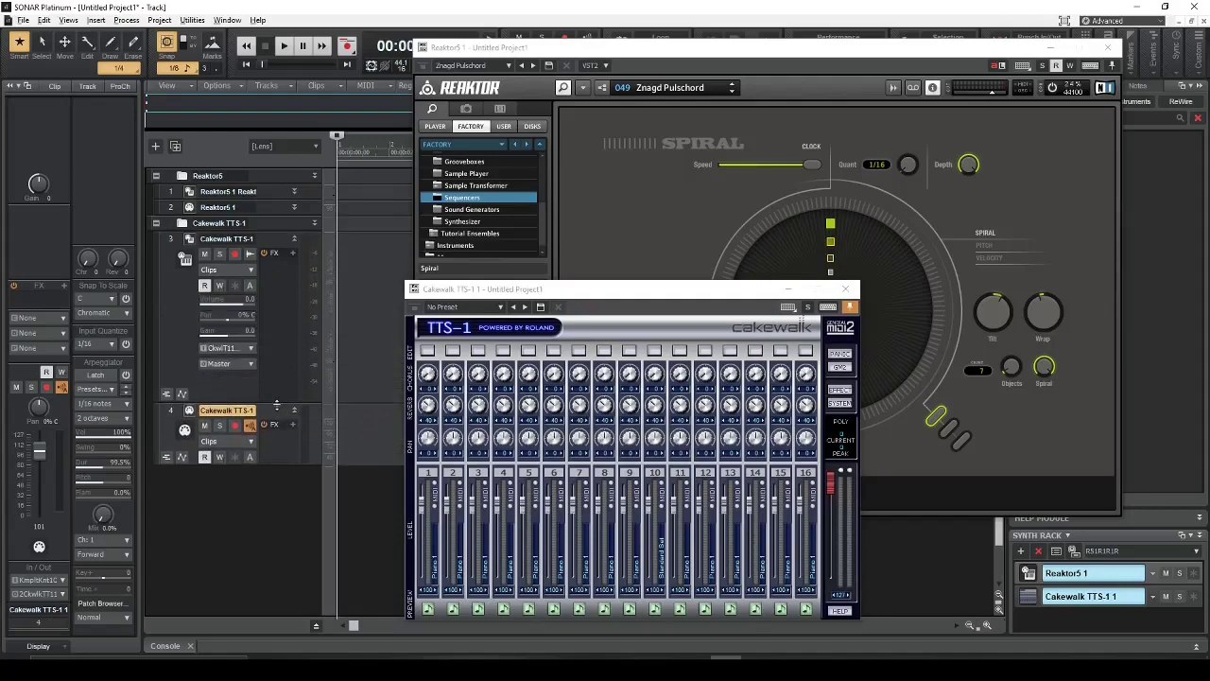
scroll(281, 403, "down", 1)
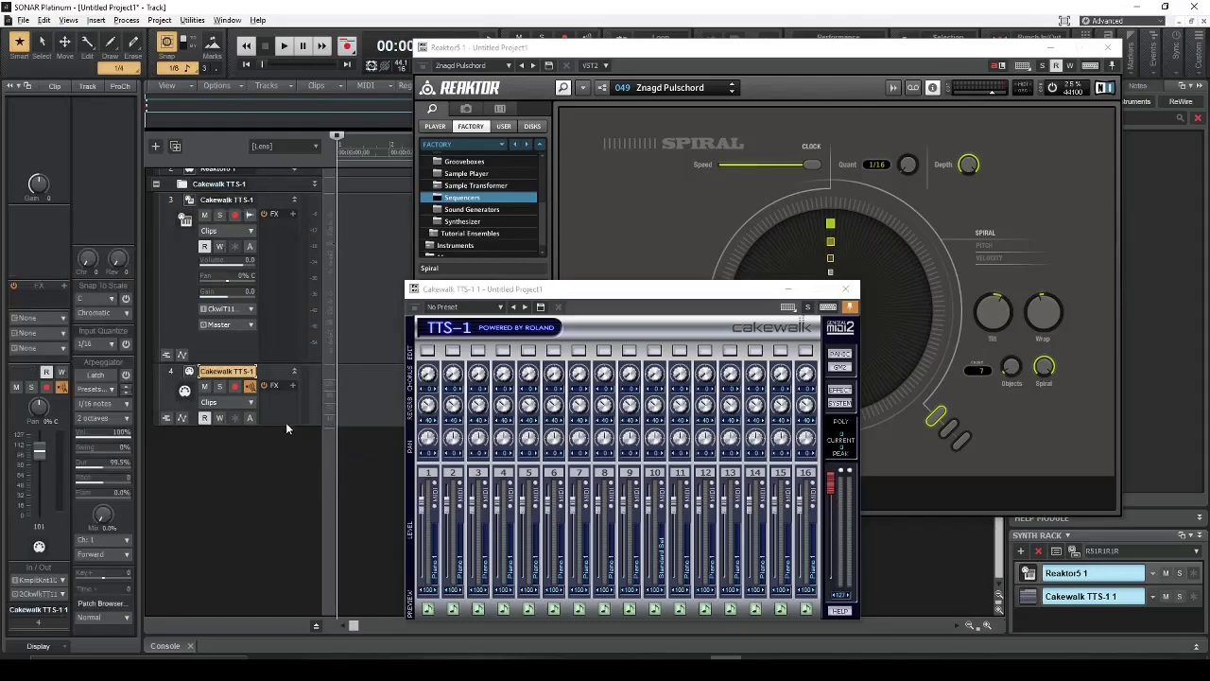
left_click_drag(287, 425, 289, 573)
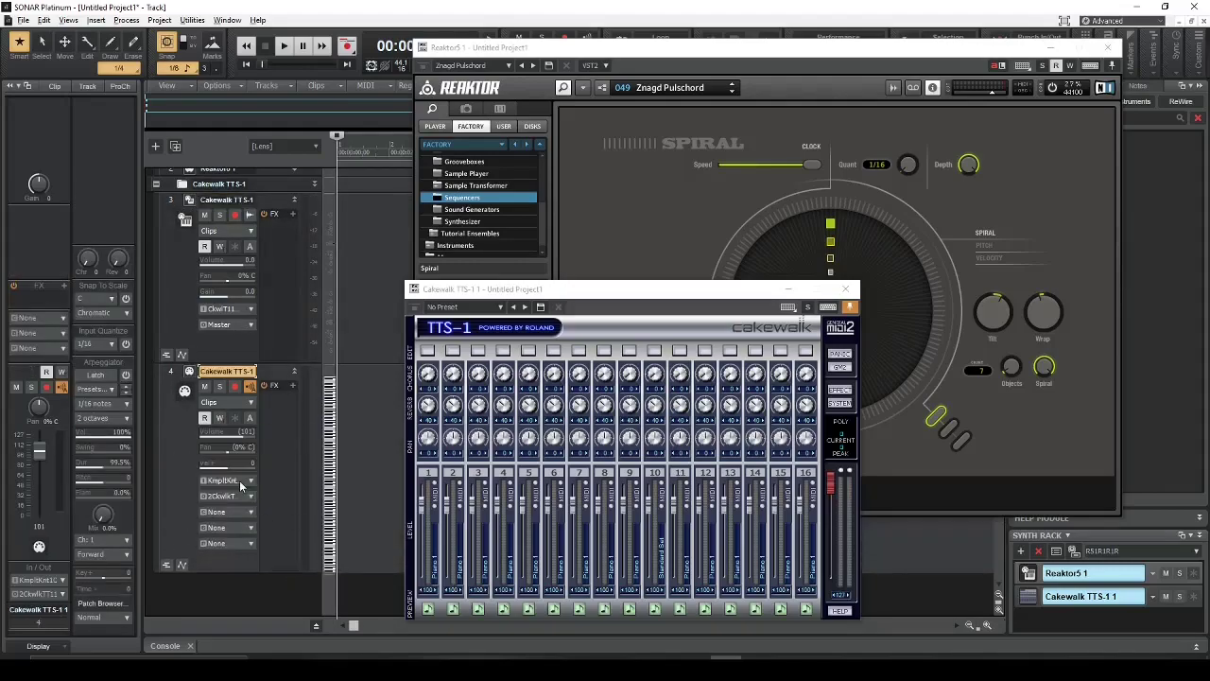
Step: Set track 4's input to Reaktor5 1 > MIDI Omni and start playback
left_click(253, 481)
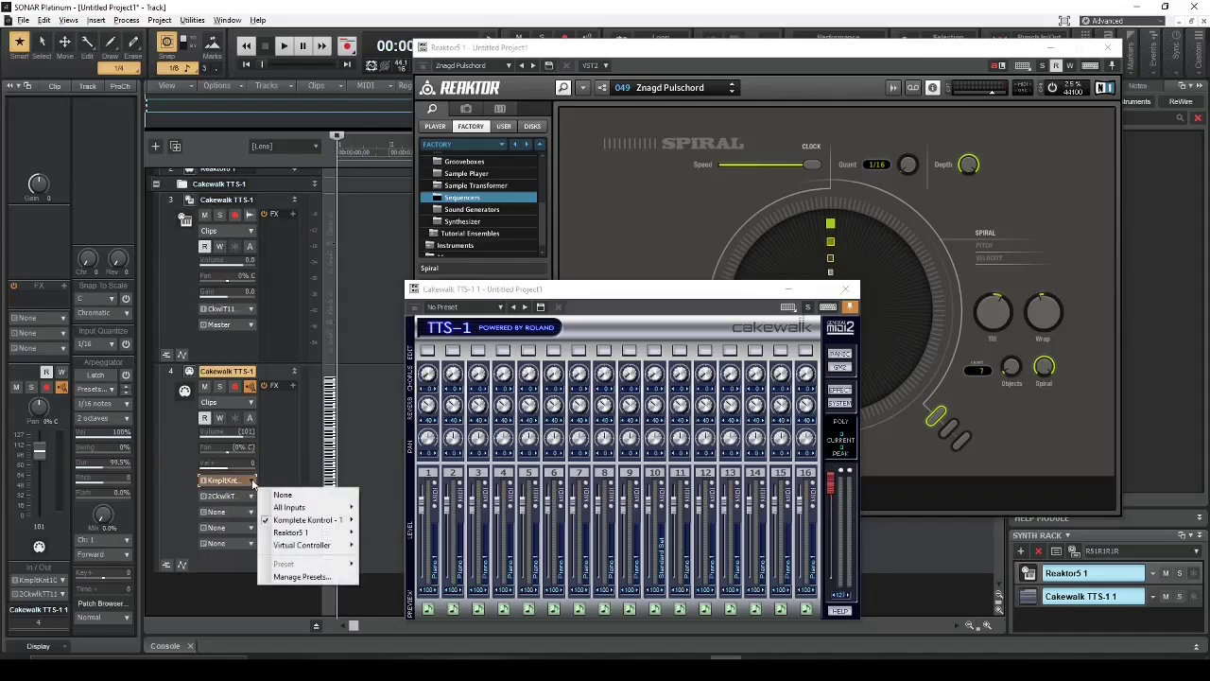
mouse_move(305, 525)
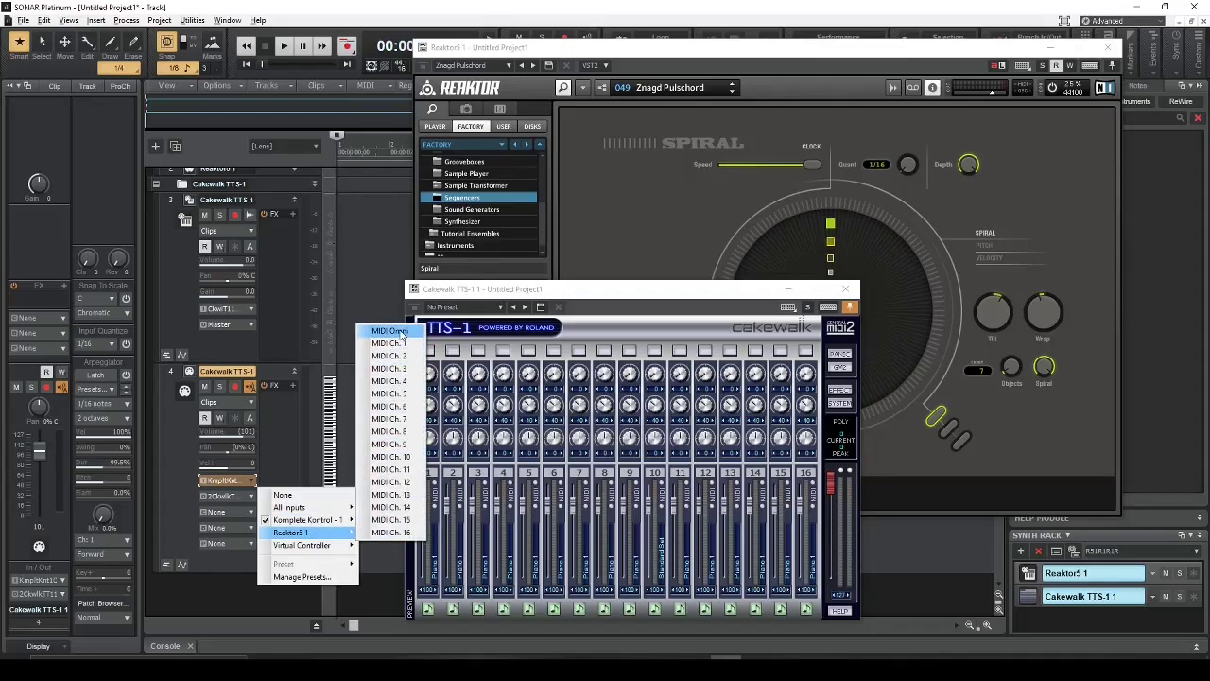
left_click(401, 332)
key("space")
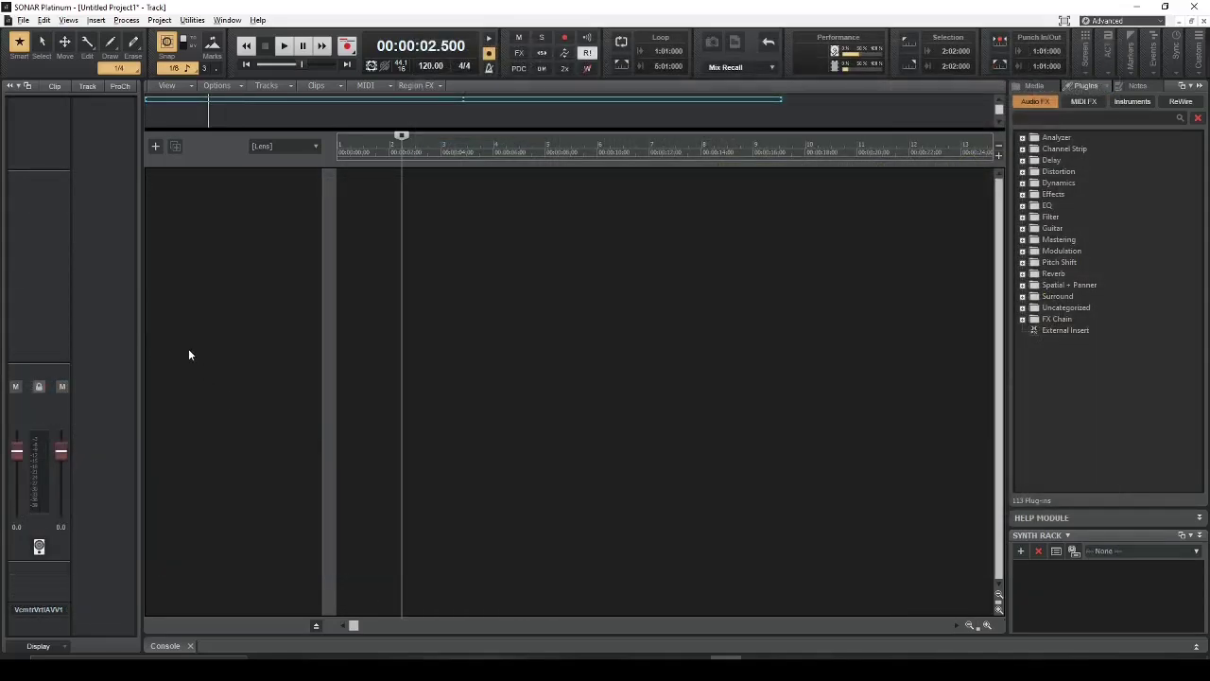
Step: Insert a Korg M1 instrument with split MIDI and audio tracks, then move its window aside
right_click(206, 228)
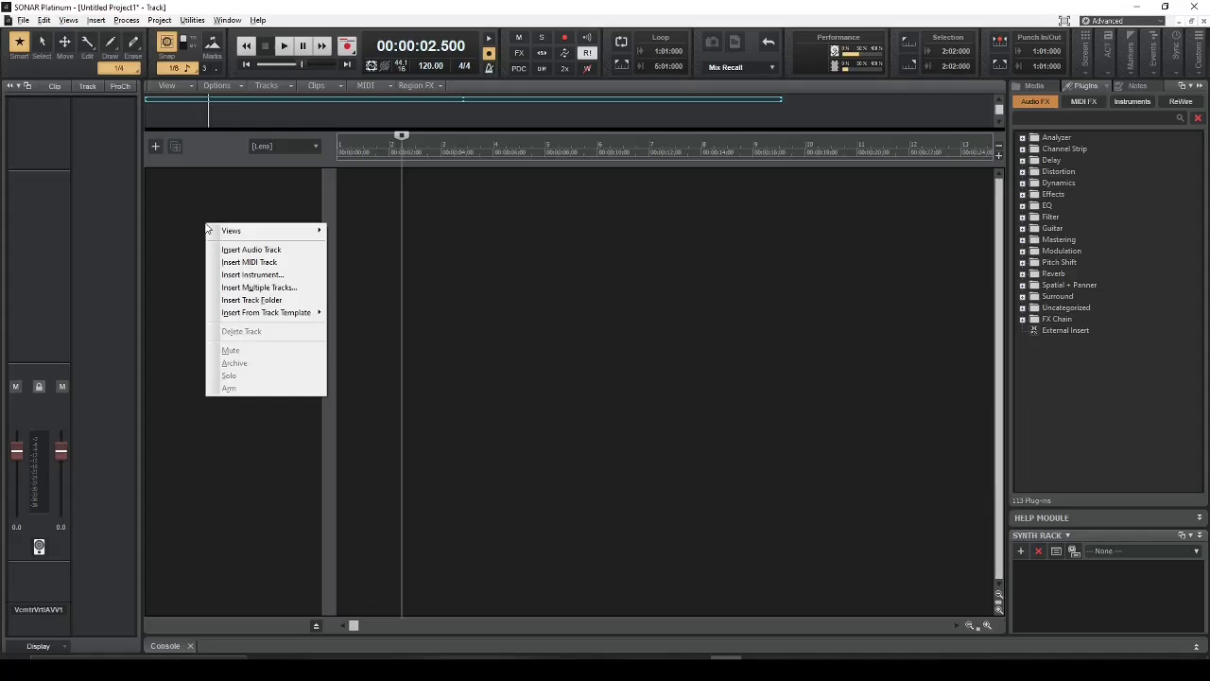
left_click(252, 274)
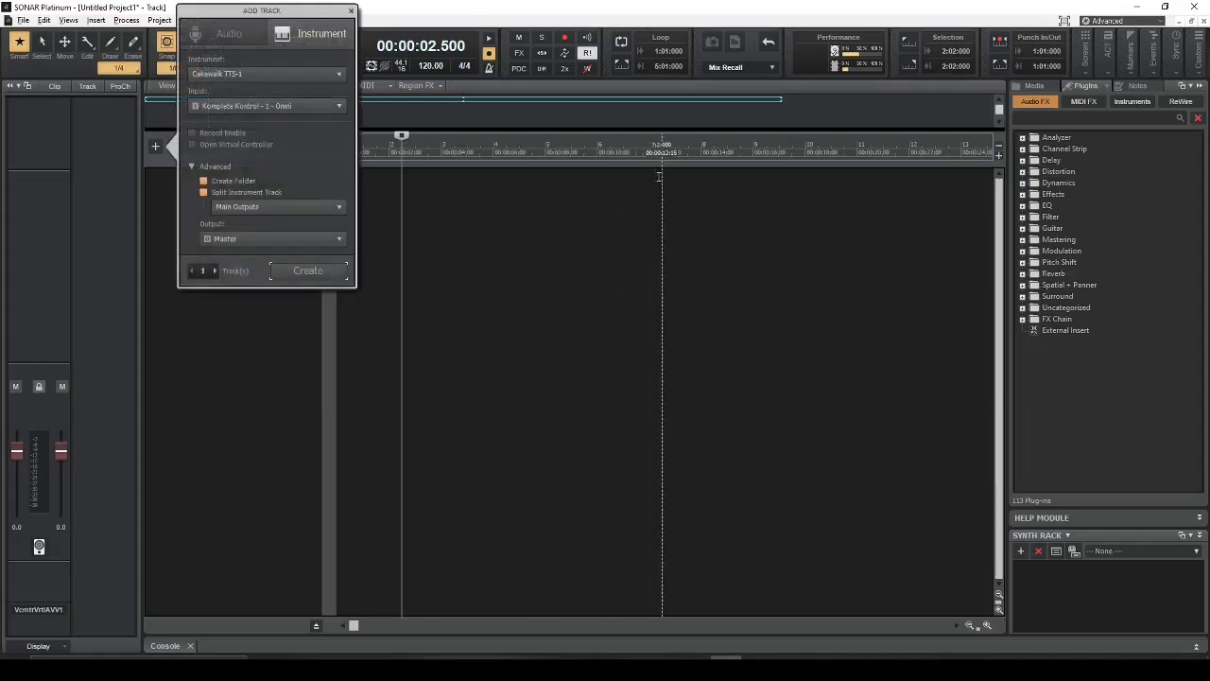
left_click(265, 74)
mouse_move(246, 323)
left_click(377, 419)
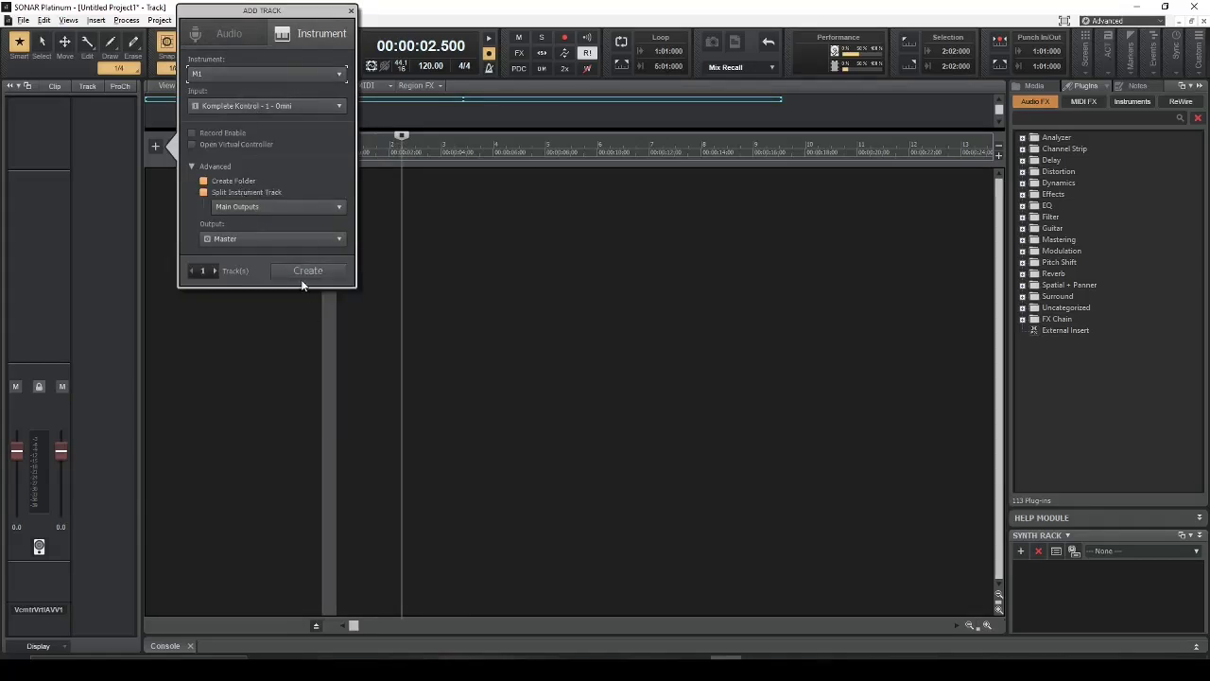
left_click(303, 272)
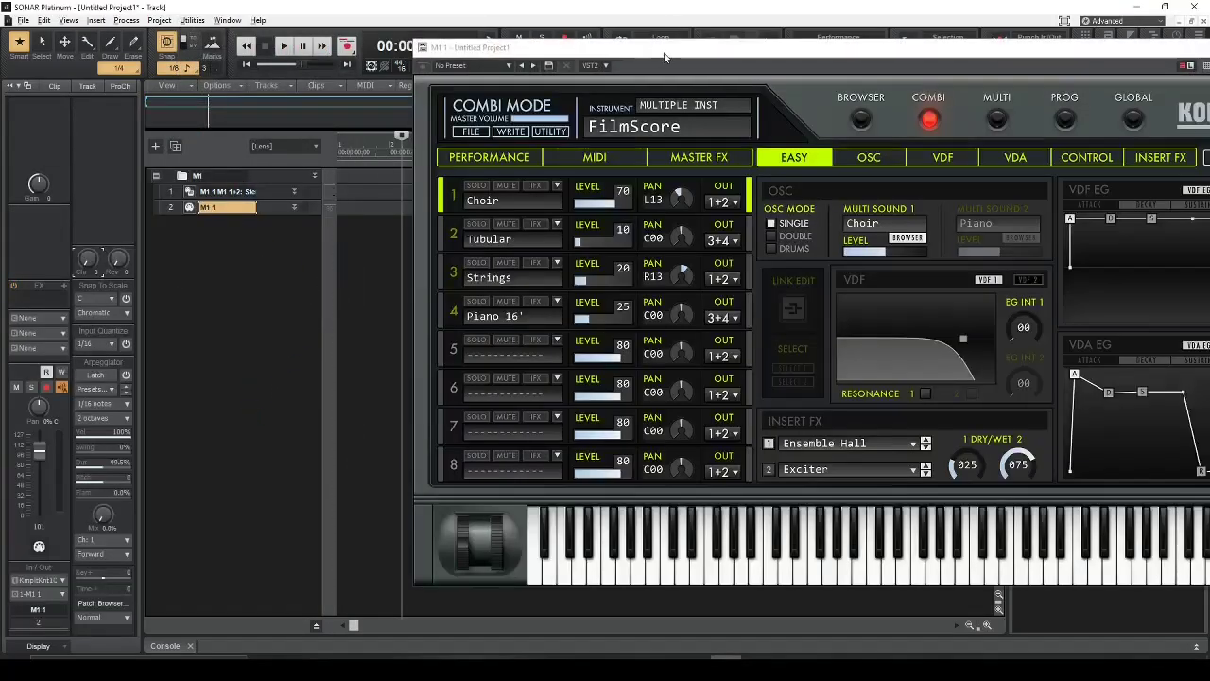
left_click_drag(648, 48, 1209, 95)
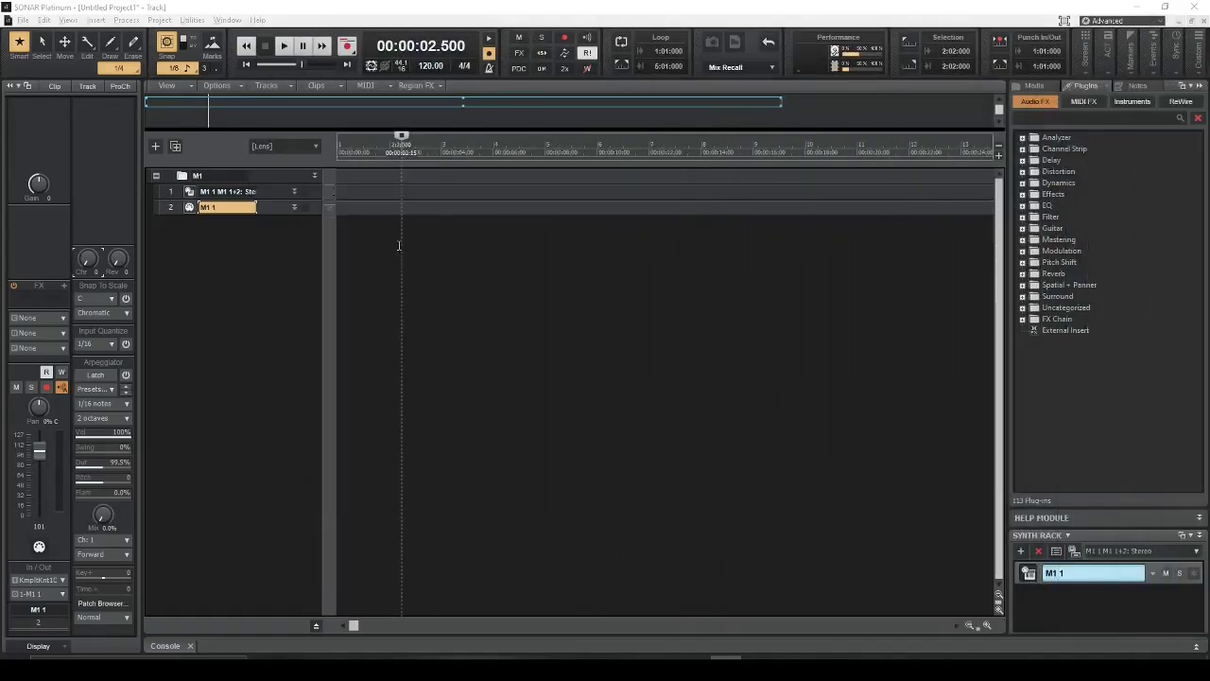
Step: Insert a Transition instrument from the Instrument dropdown, creating its folder below M1
right_click(203, 269)
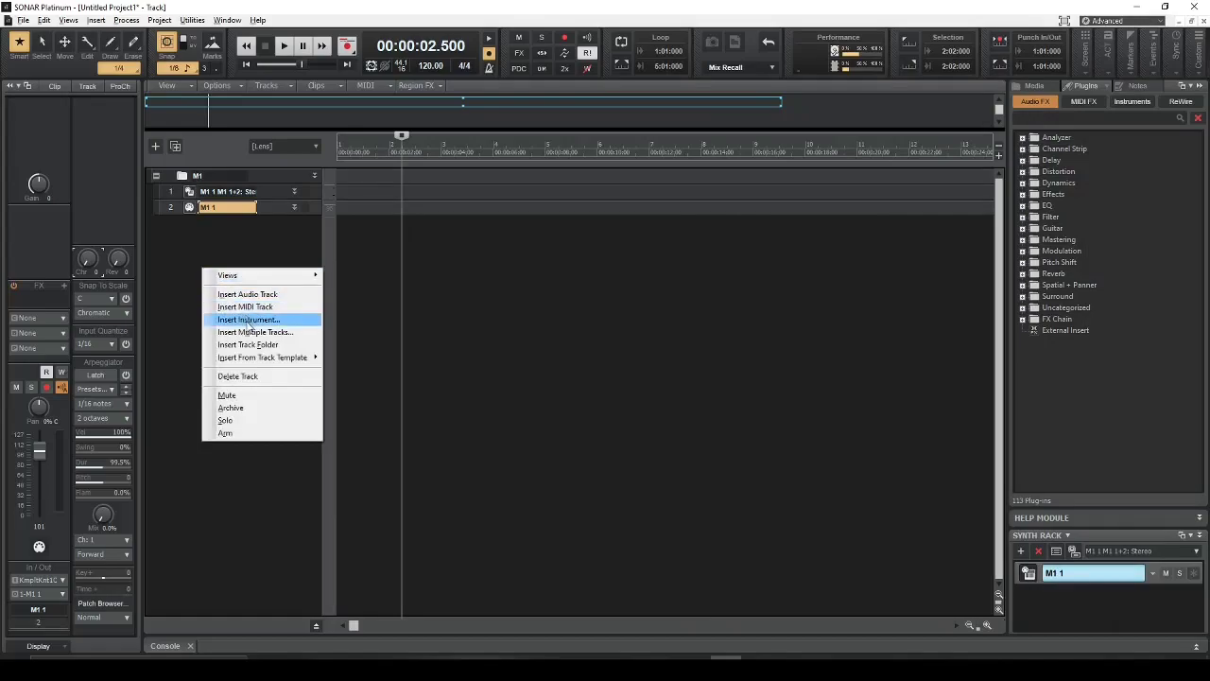
left_click(248, 319)
left_click(268, 73)
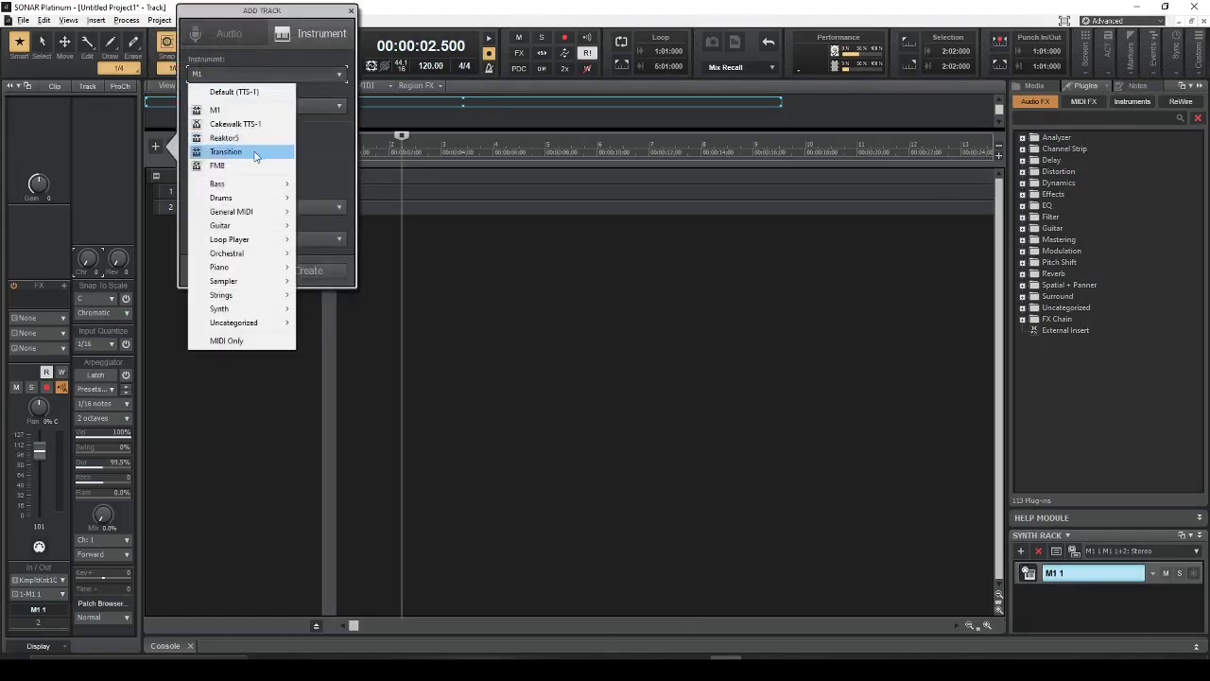
left_click(259, 153)
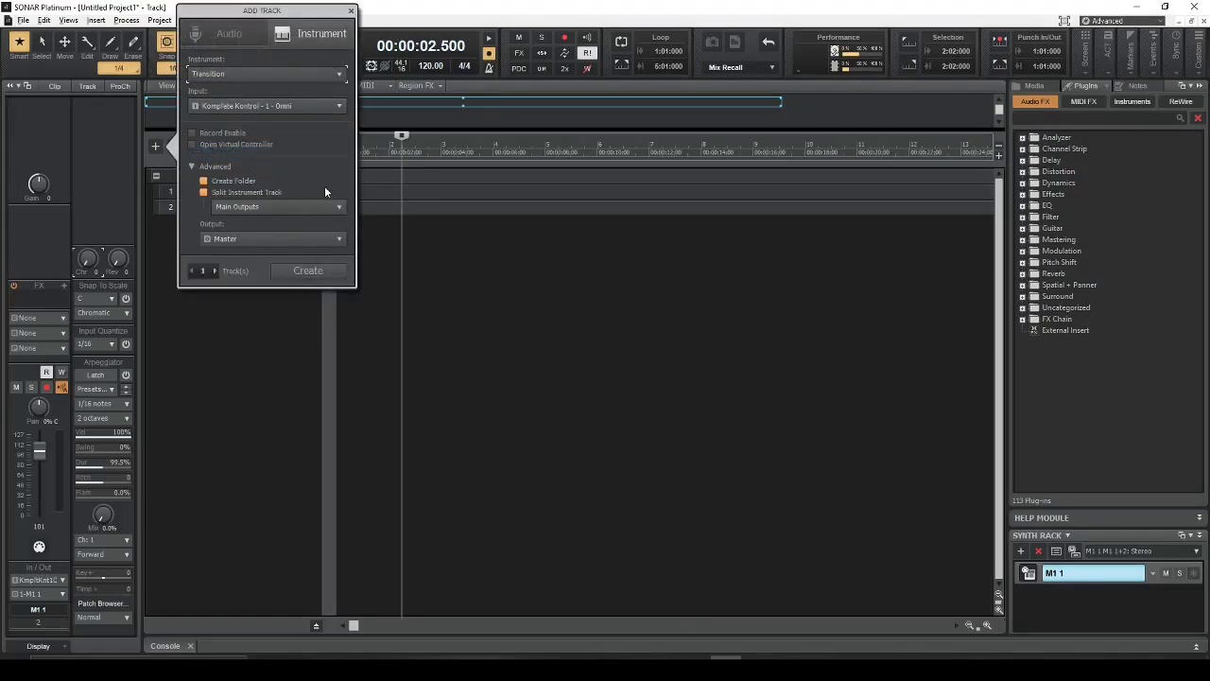
left_click(309, 272)
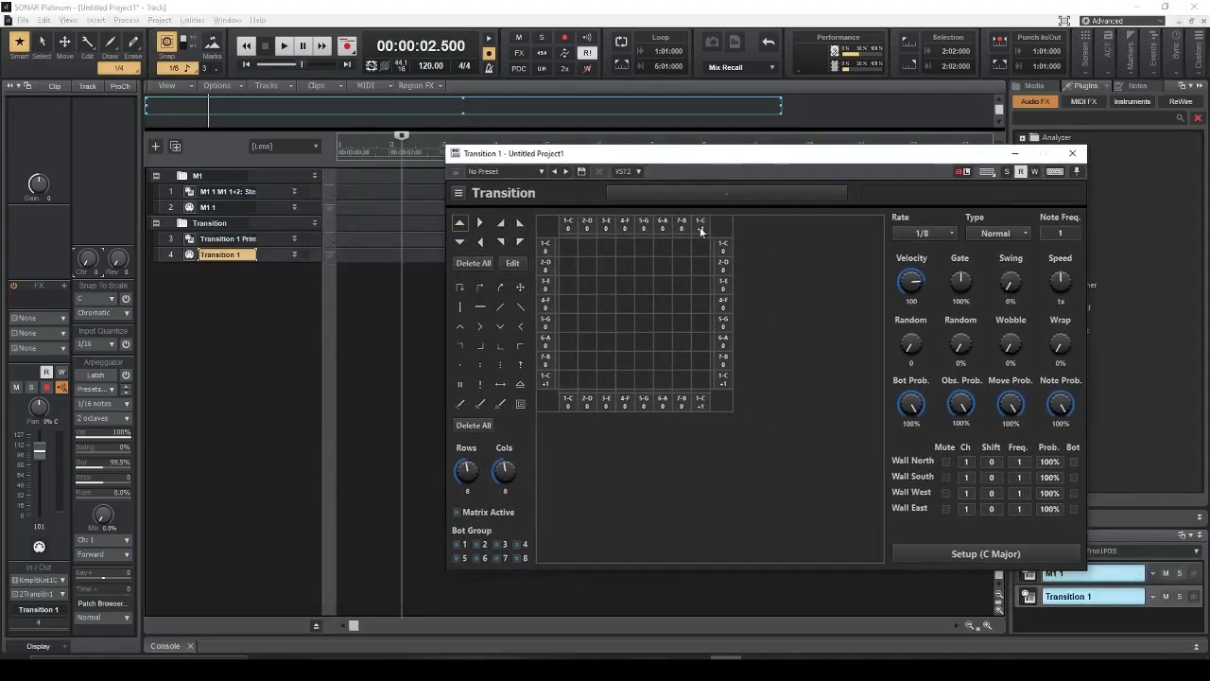
Step: Load the Transition preset 'EXAMPLE 13 - A little melody'
left_click(740, 193)
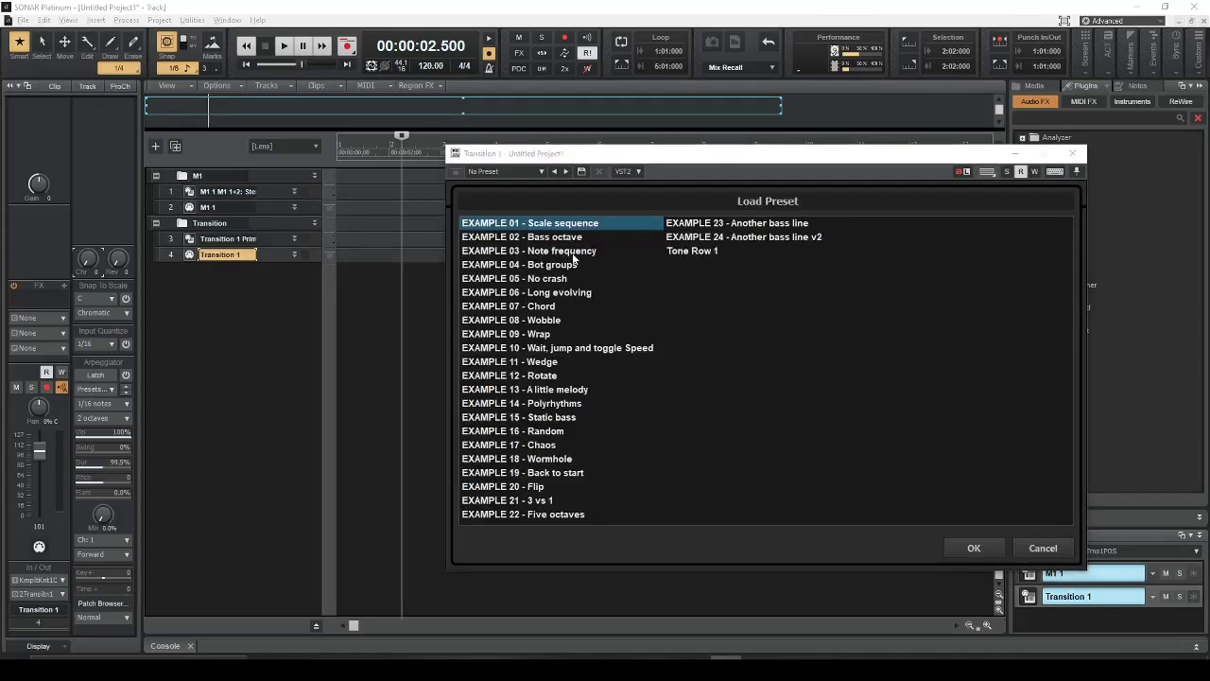
double_click(557, 390)
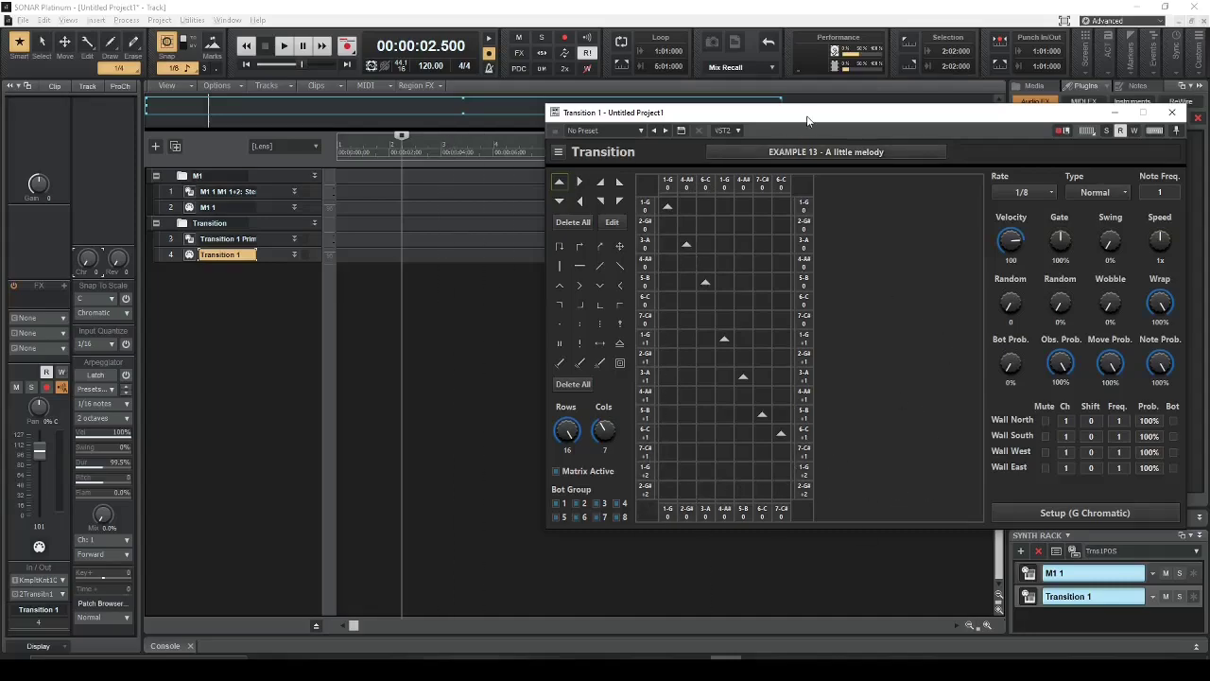
left_click_drag(809, 121, 775, 143)
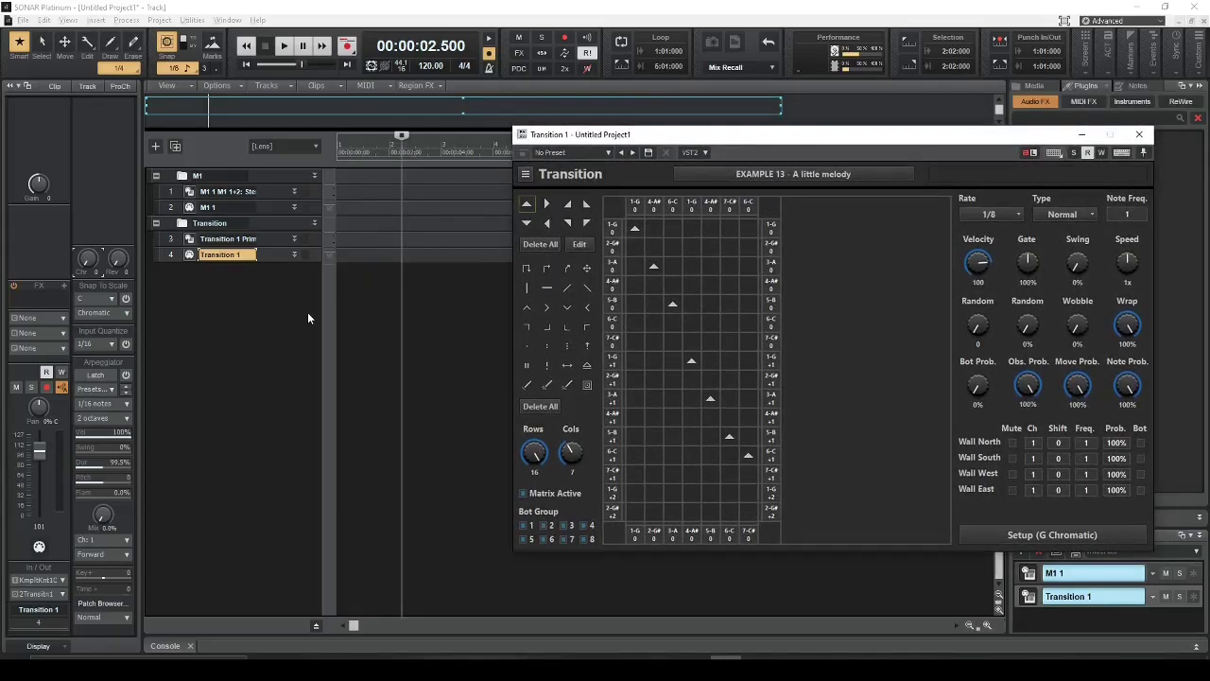
Step: Play the melody from the project start, stop it, and move the Transition window up-left
left_click(247, 63)
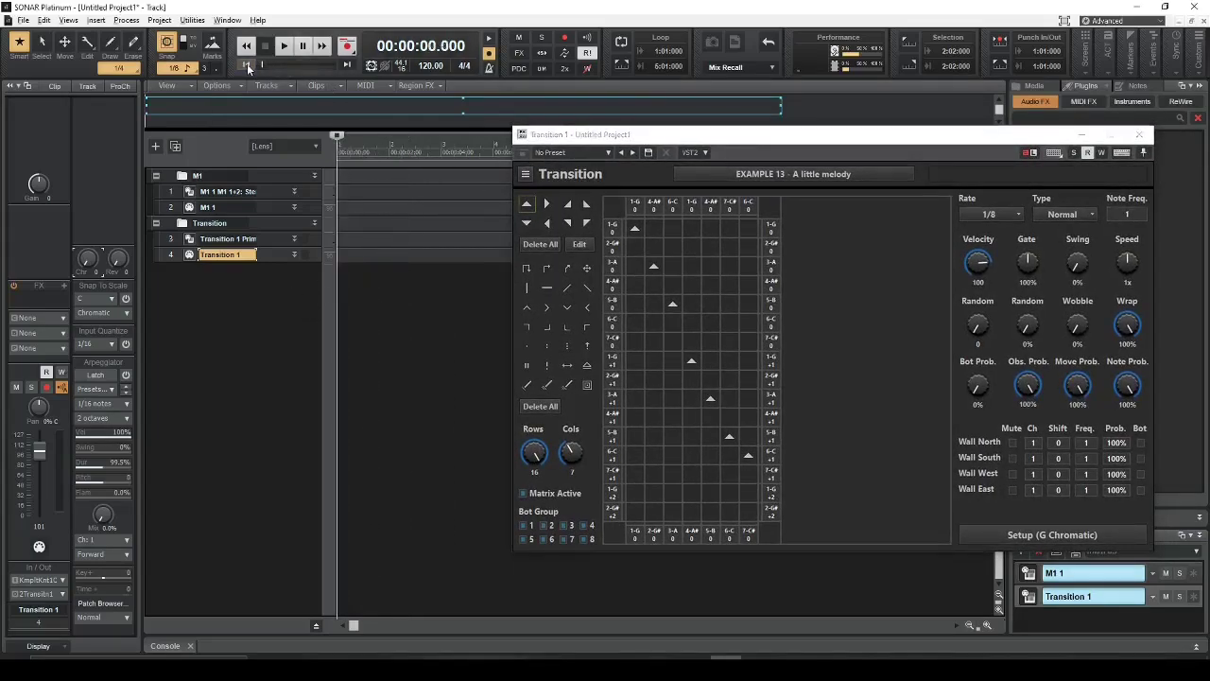
key("space")
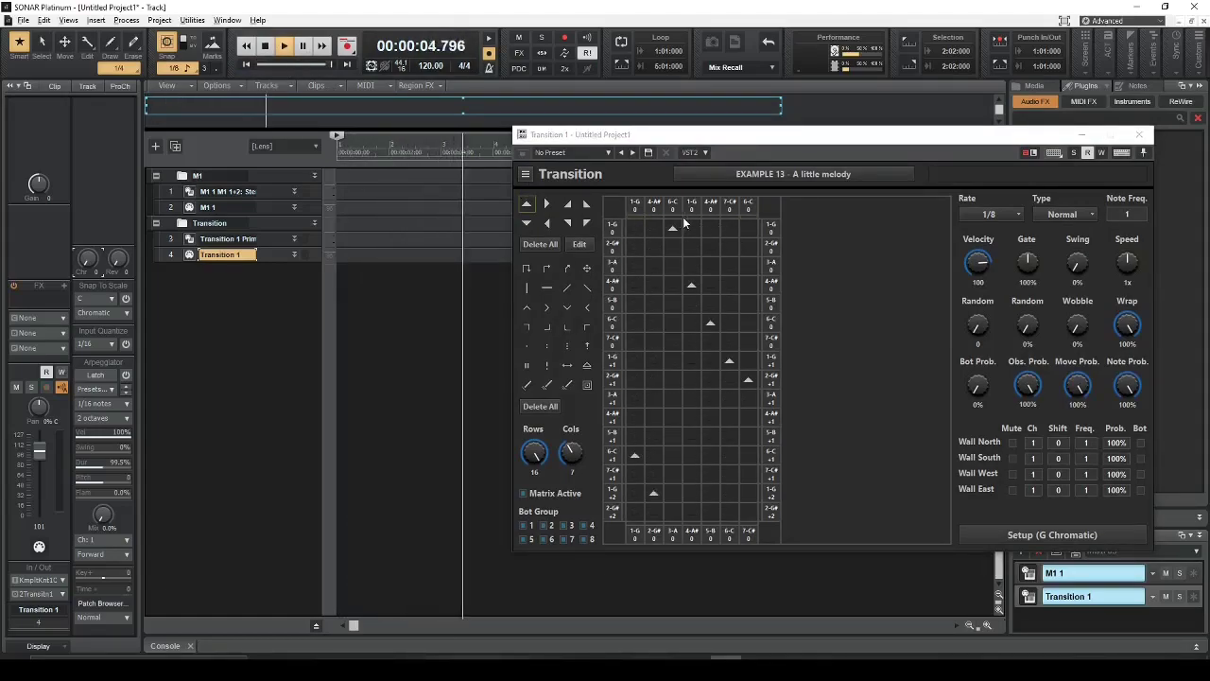
key("space")
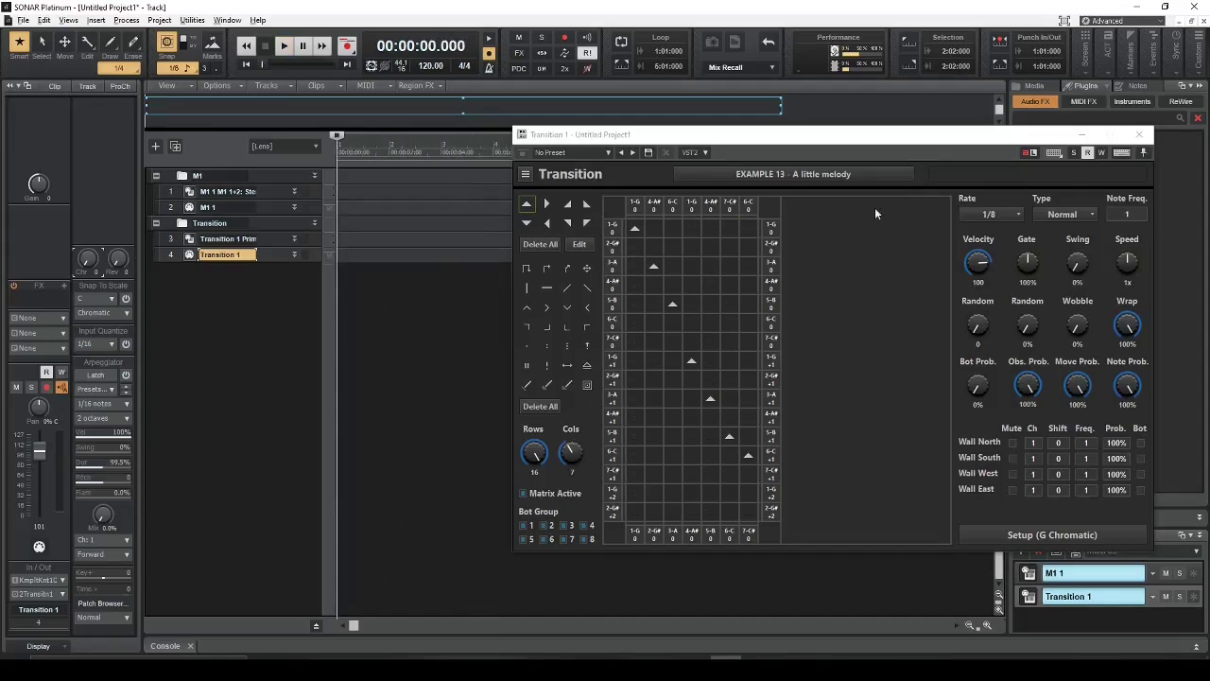
left_click_drag(839, 135, 751, 64)
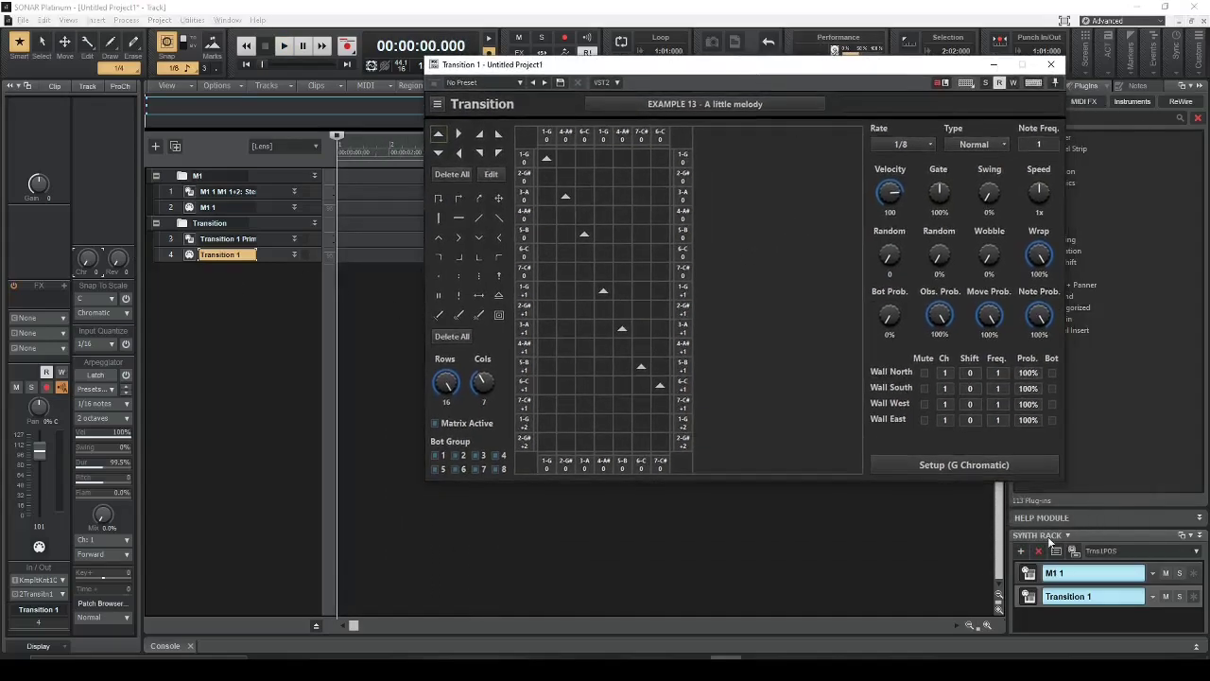
Step: Turn on Enable MIDI Output for Transition 1 in the Synth Rack and test playback
right_click(1079, 596)
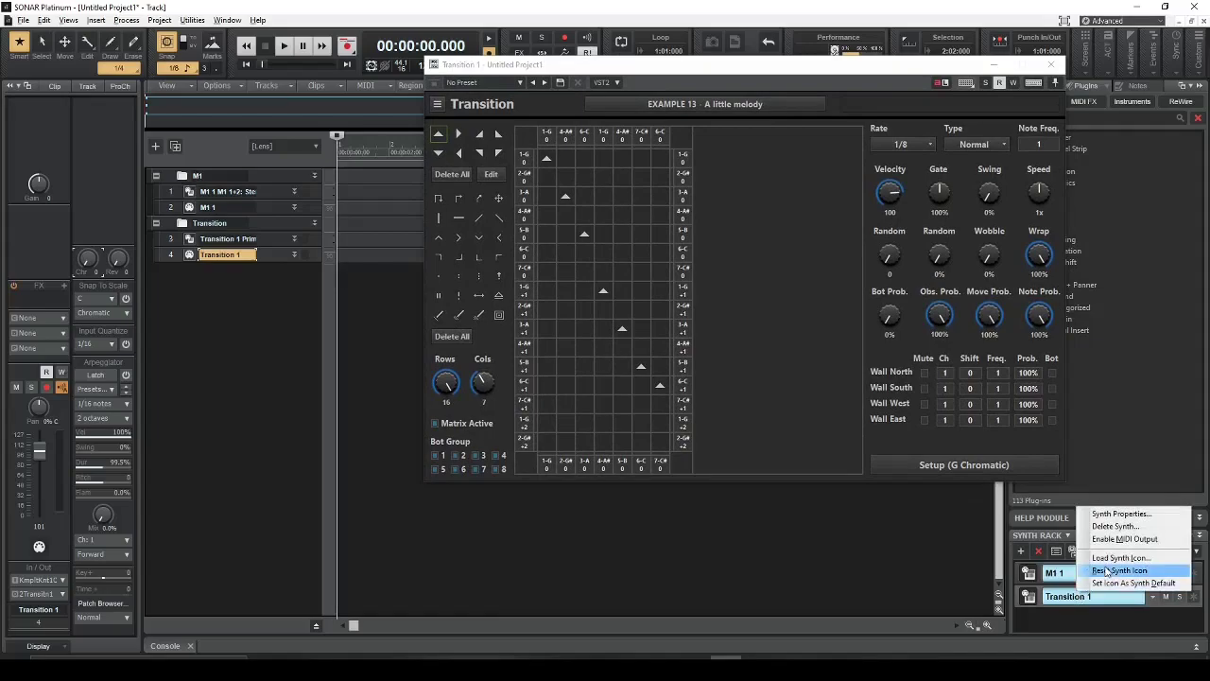
left_click(1125, 539)
key("space")
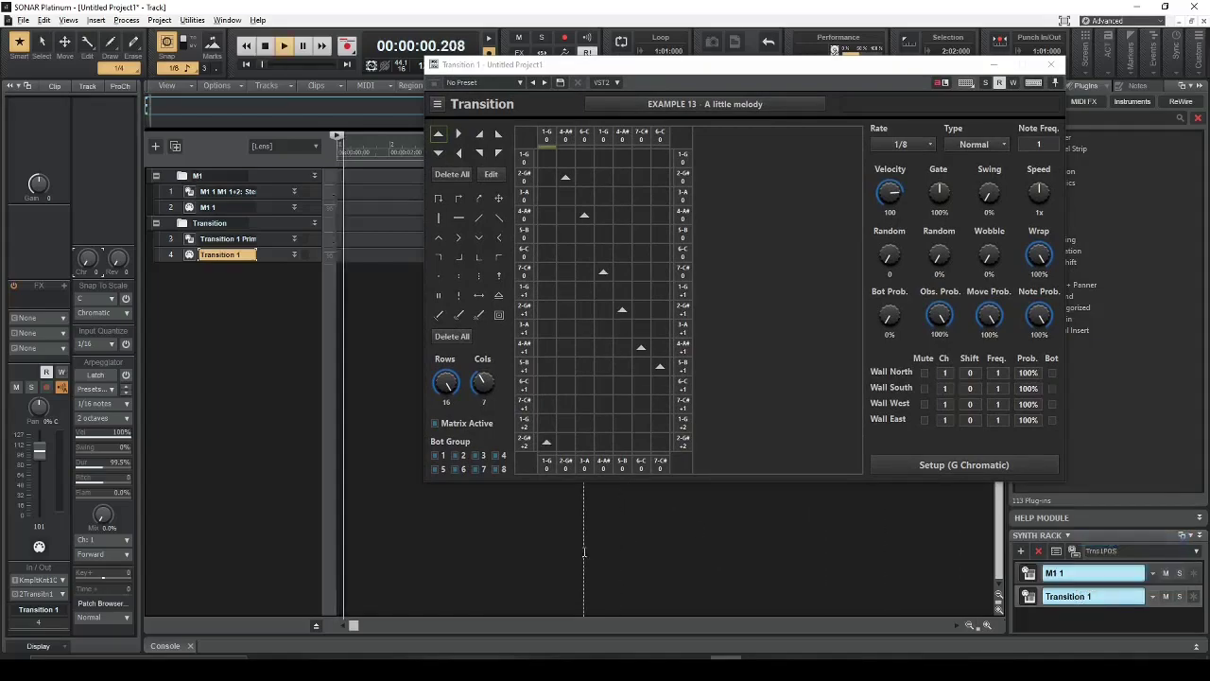
key("space")
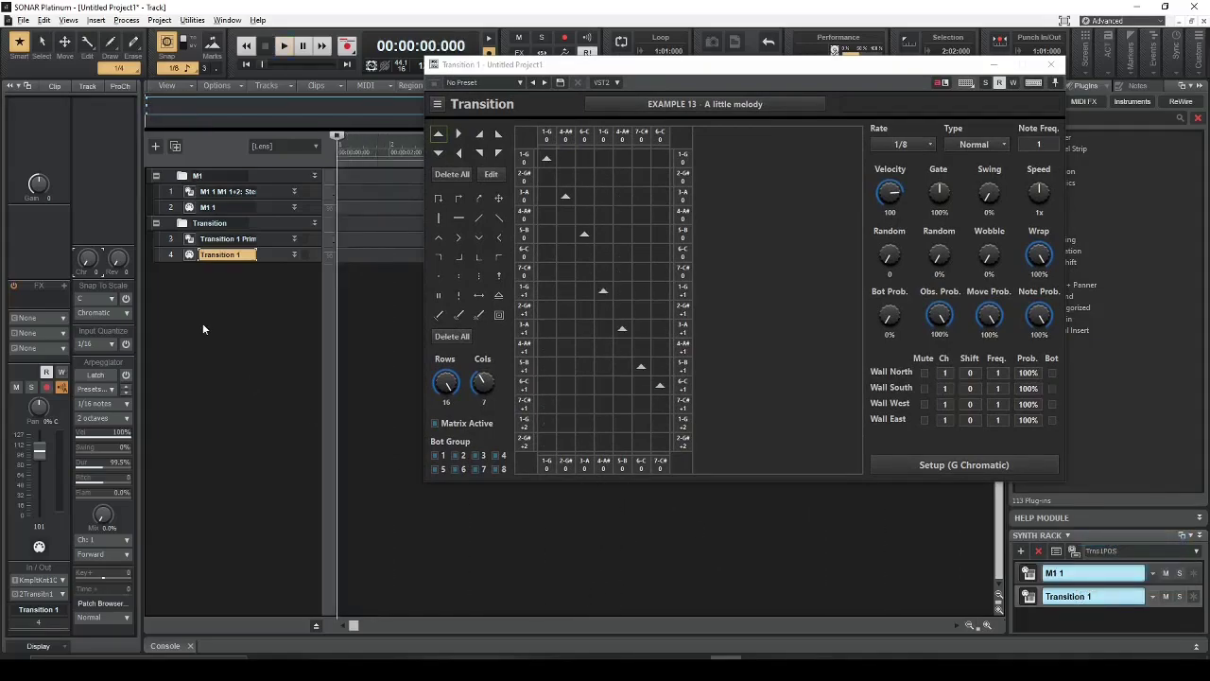
Step: Expand the M1 1 track and set its MIDI input to Transition 1
left_click(198, 191)
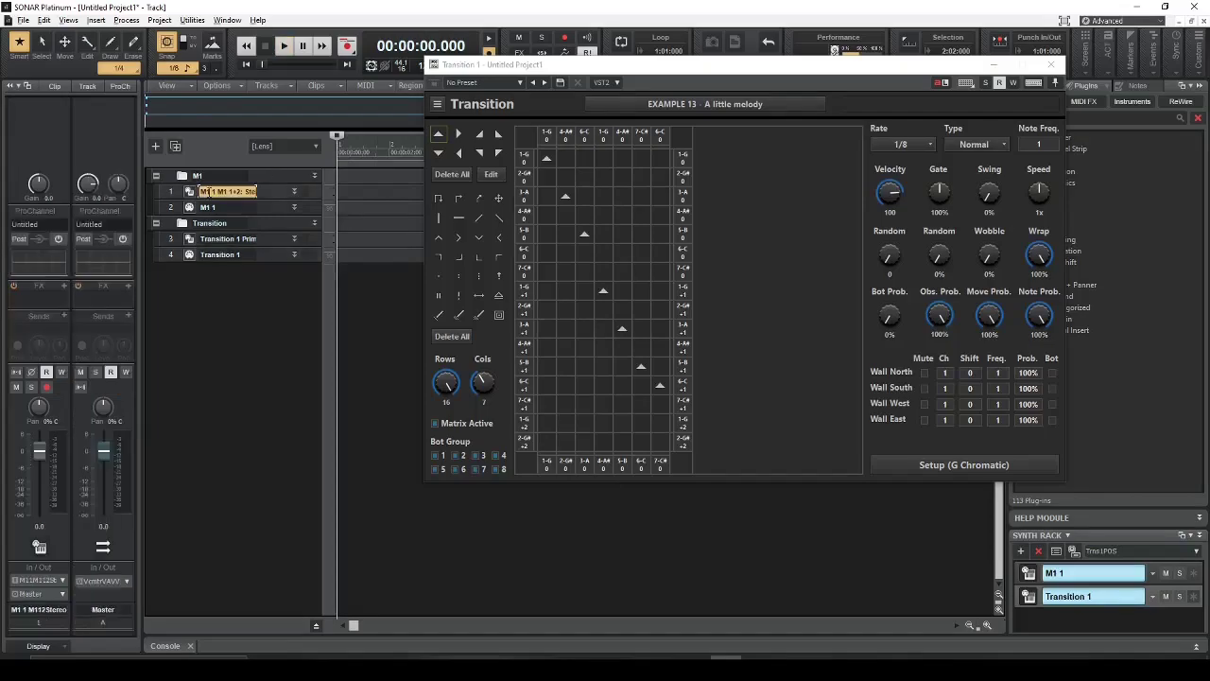
left_click(187, 208)
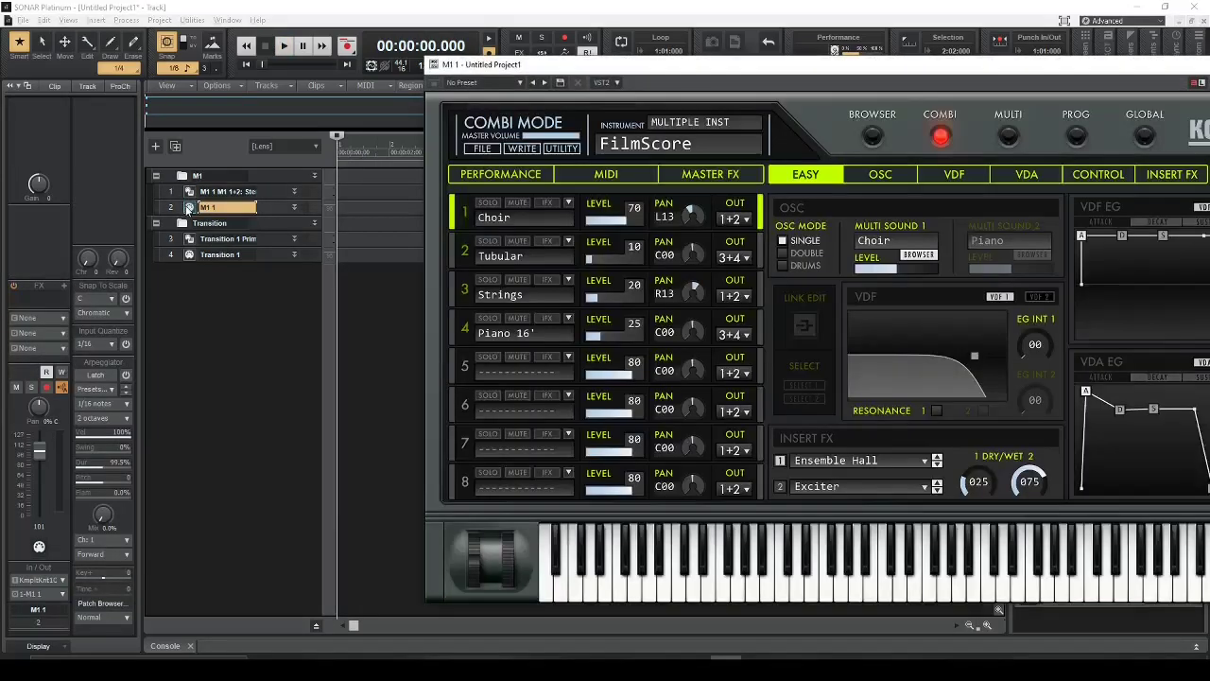
left_click_drag(273, 216, 281, 452)
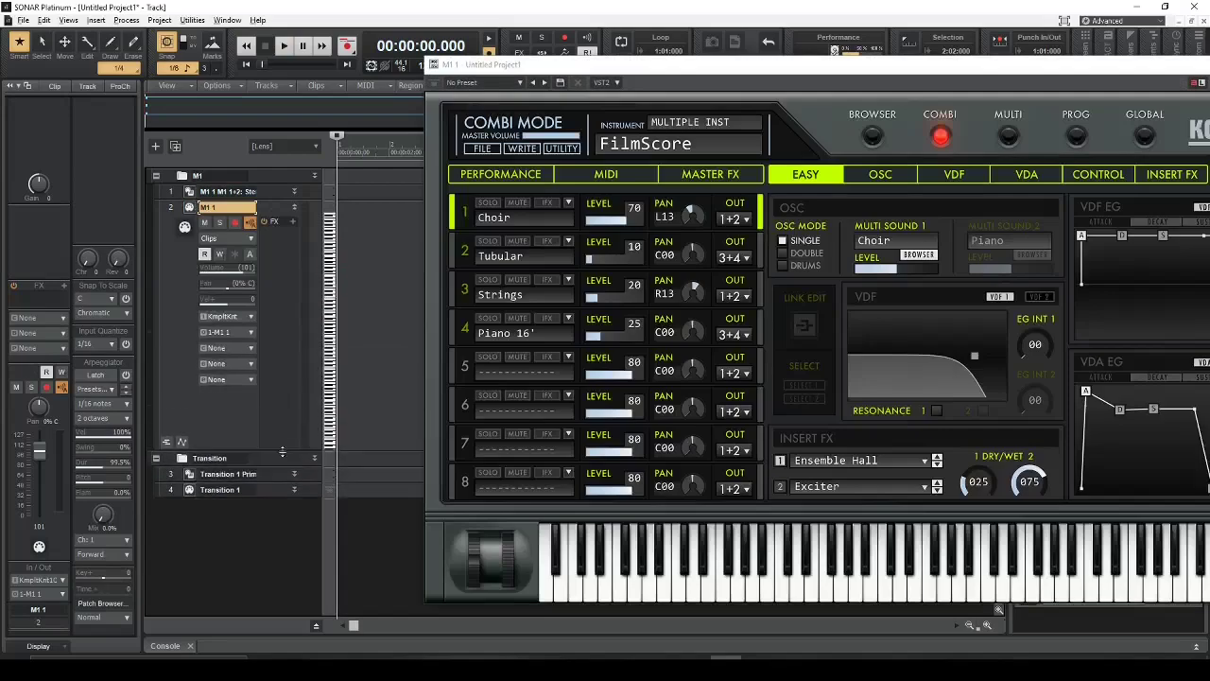
left_click(249, 331)
left_click(250, 318)
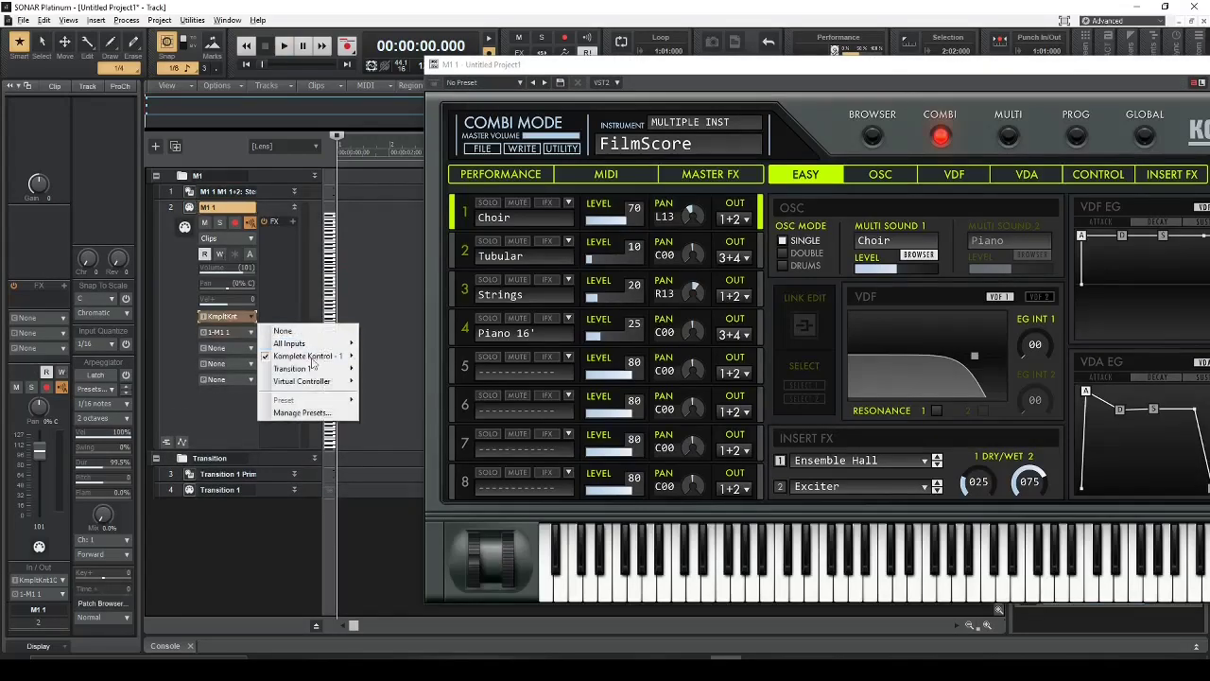
left_click(402, 368)
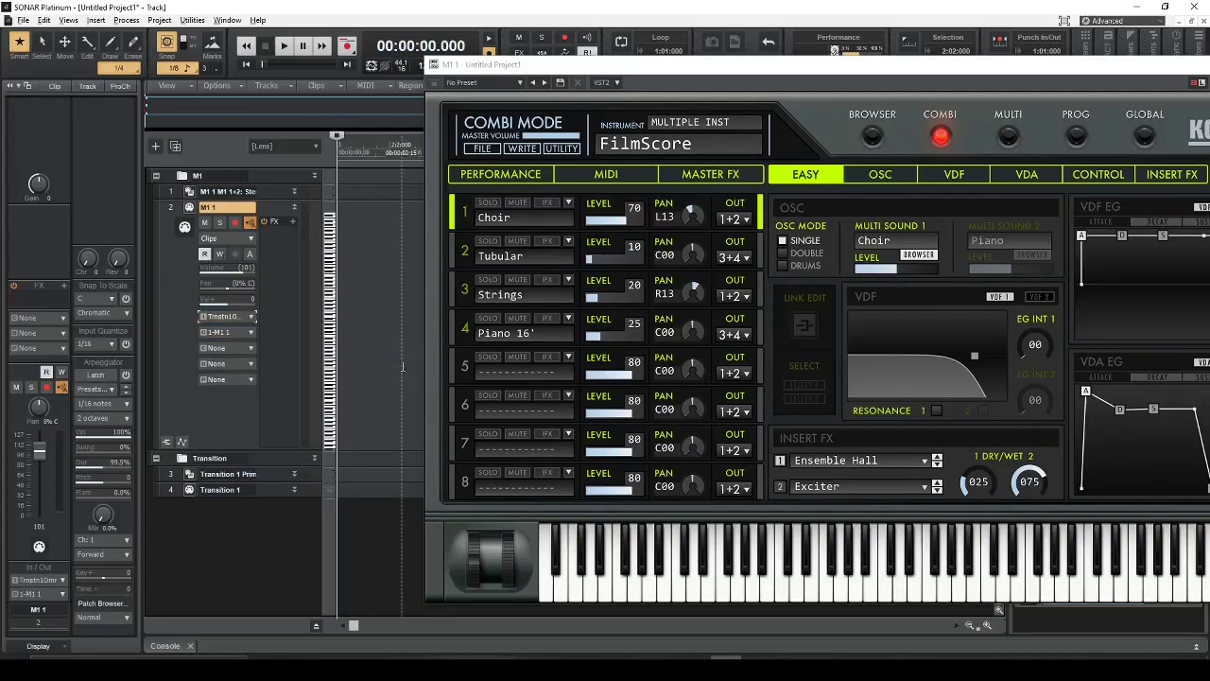
Step: Play to hear the M1 playing the melody, shrink the M1 folder, and reposition the M1 window
key("space")
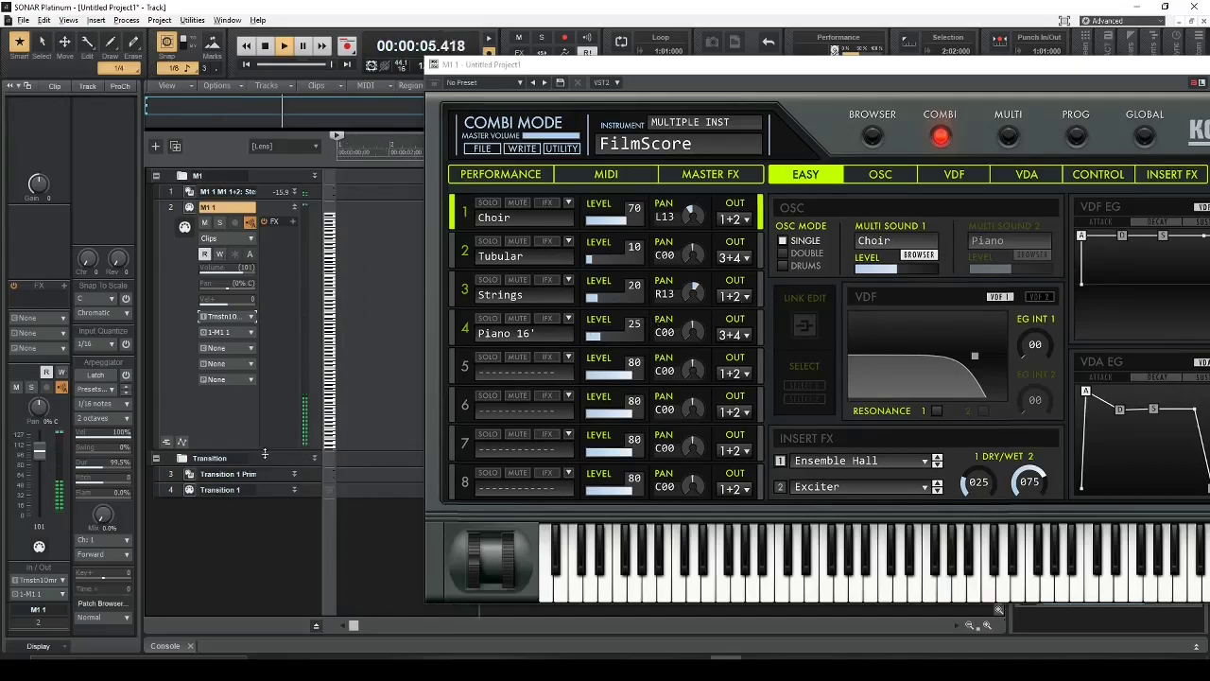
key("space")
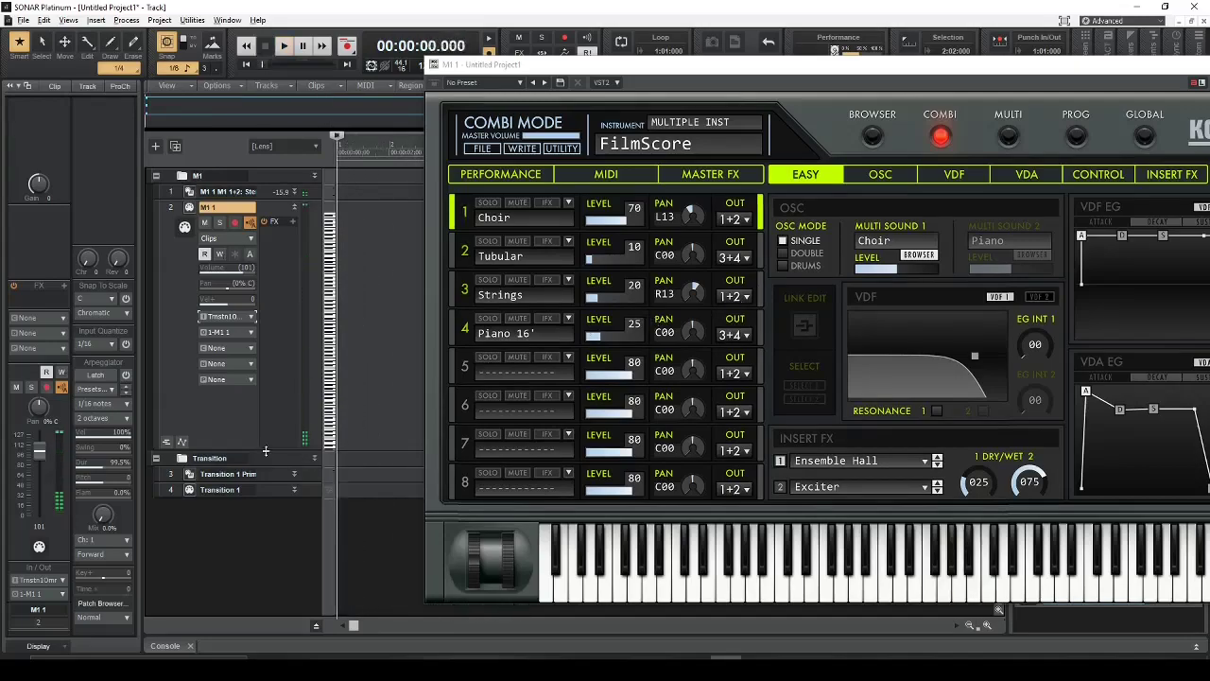
left_click_drag(266, 451, 266, 342)
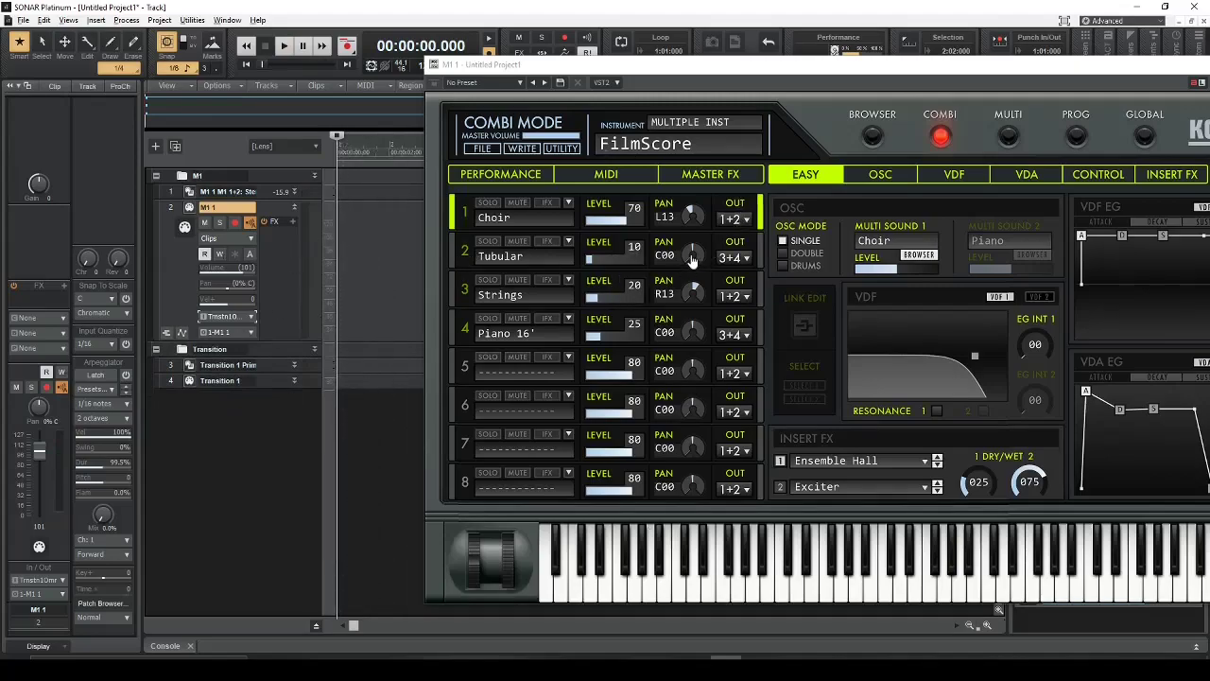
left_click(861, 81)
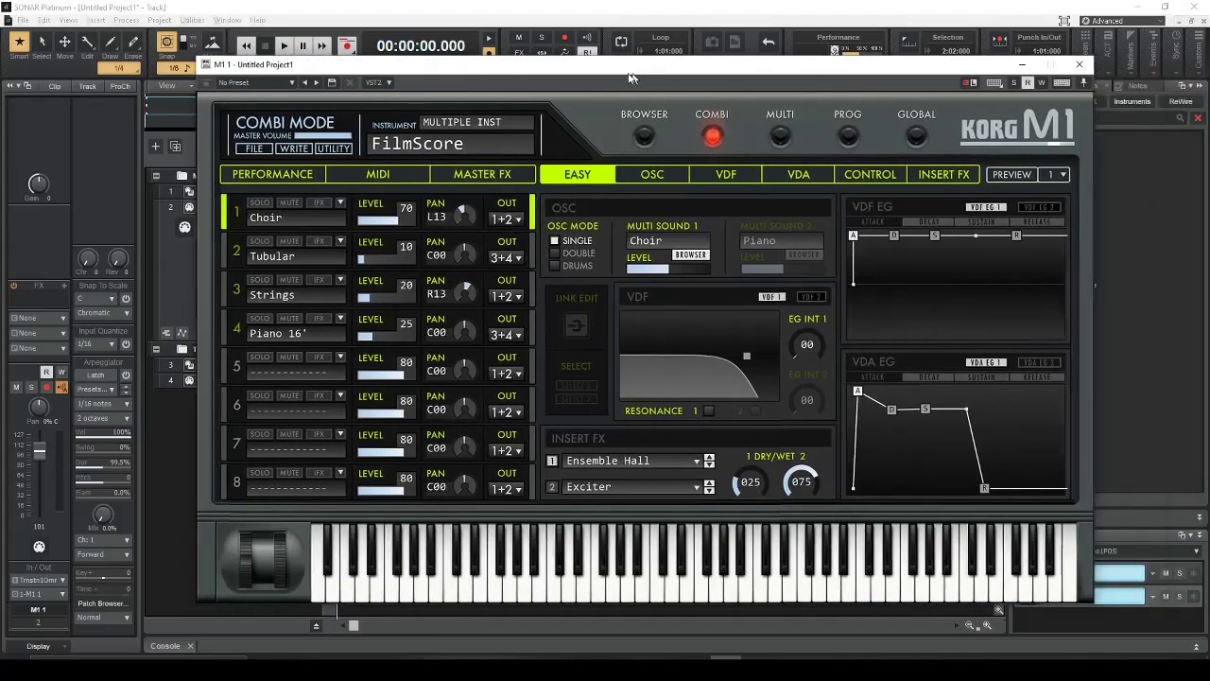
Step: Minimize the Korg M1 plugin window and check the taskbar, returning to the track list
left_click(1004, 73)
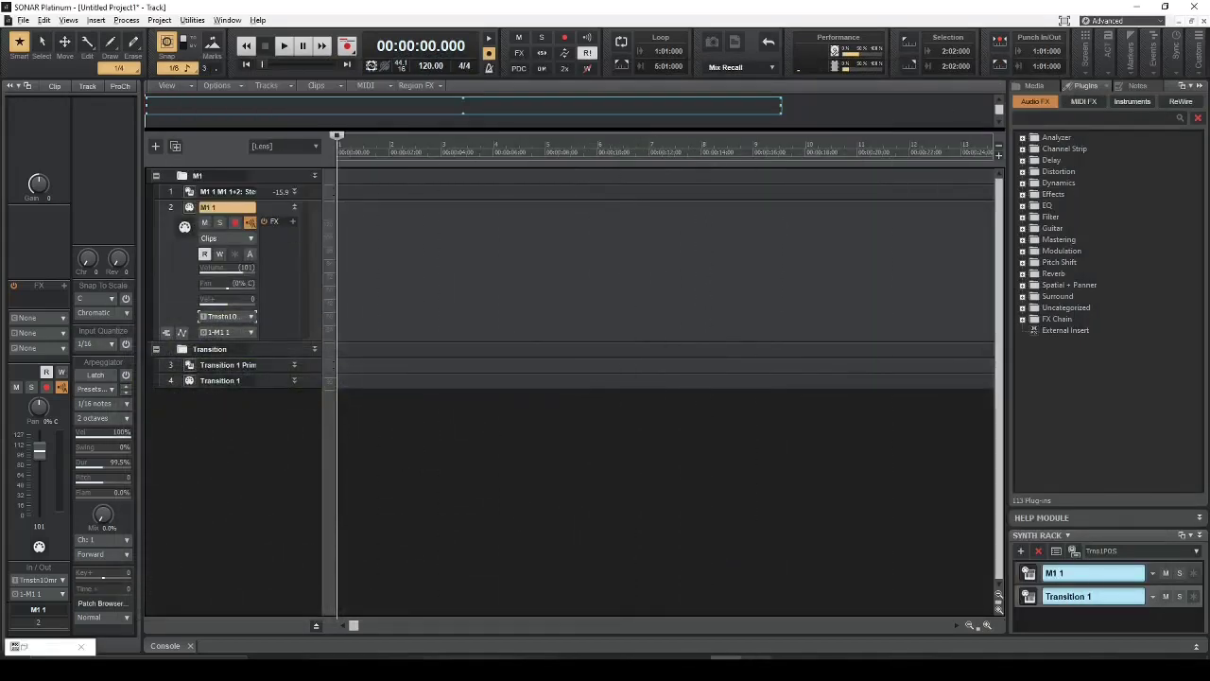
left_click(756, 657)
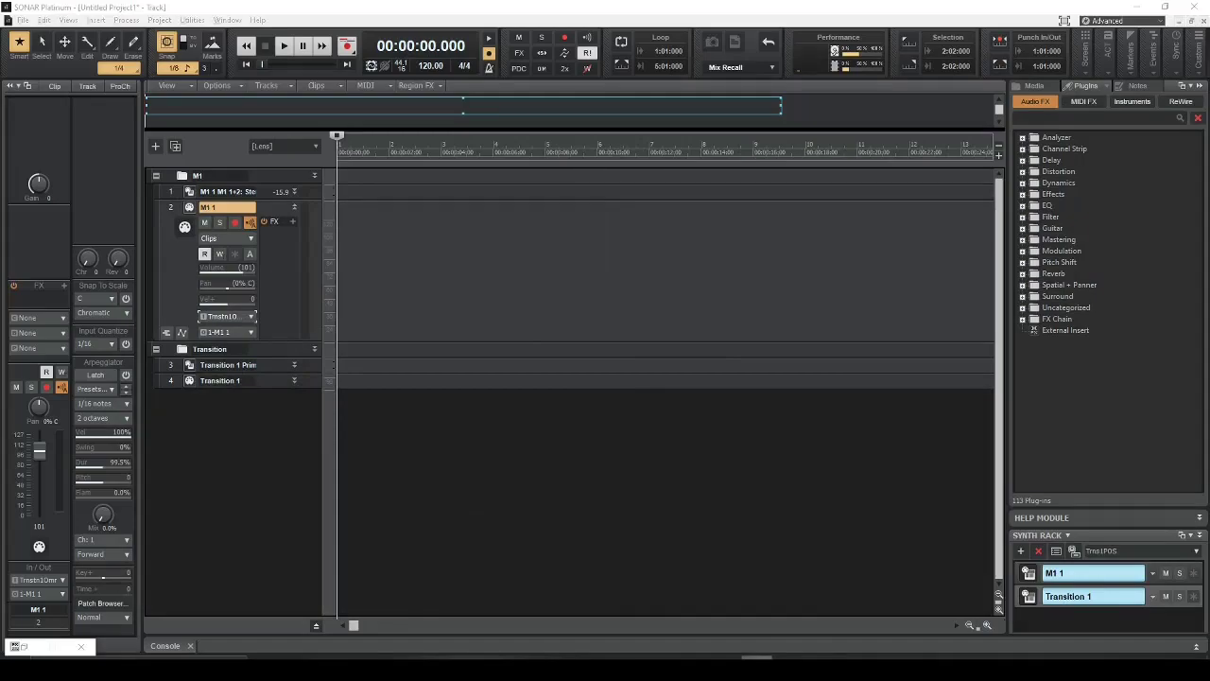
mouse_move(695, 662)
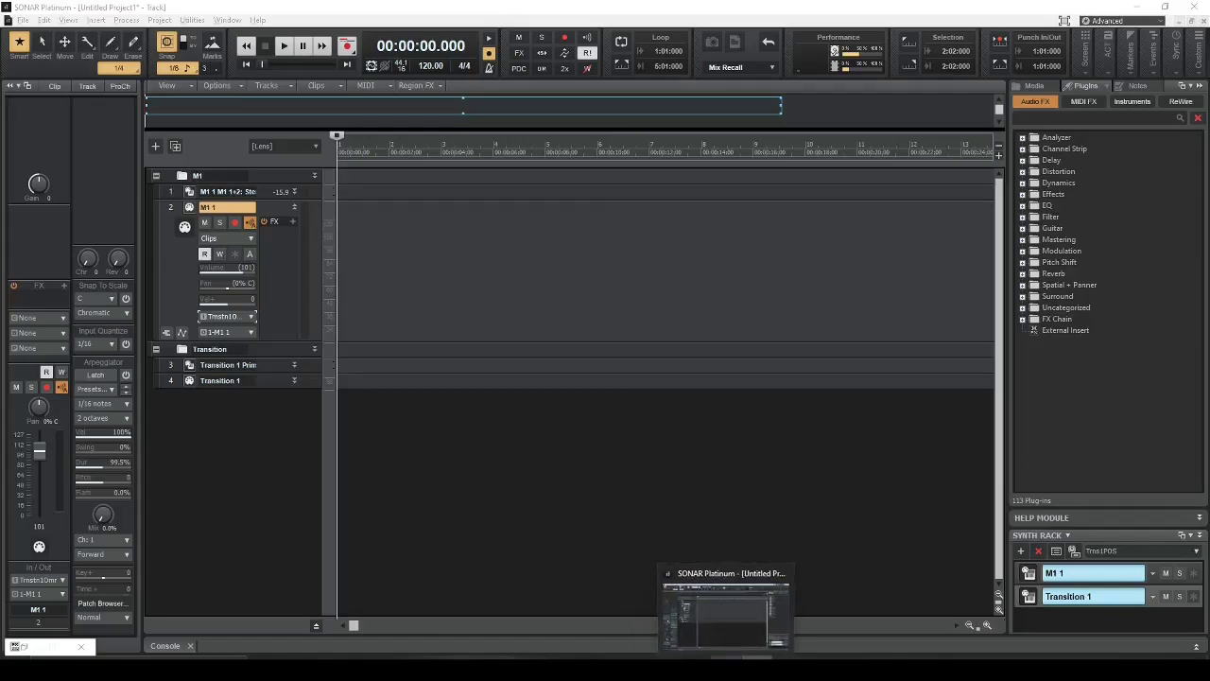
mouse_move(697, 620)
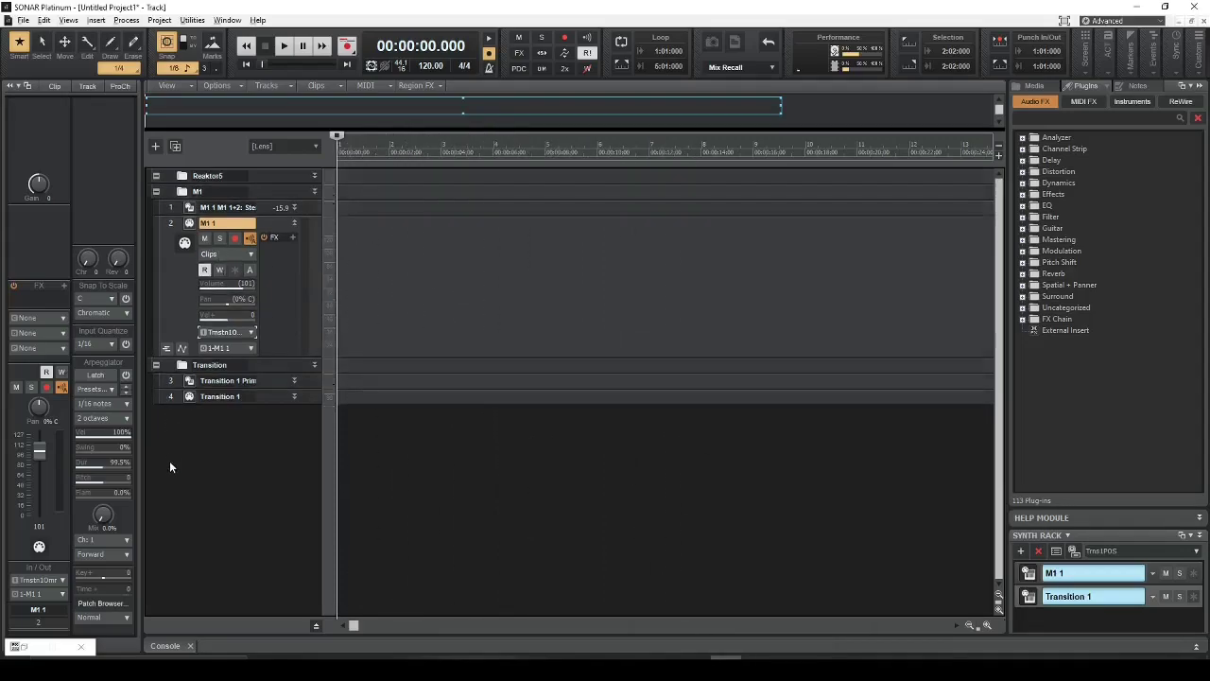
Step: Undo with Ctrl+Z, removing the Reaktor5, M1 and Transition folders and tracks
key("ctrl+z")
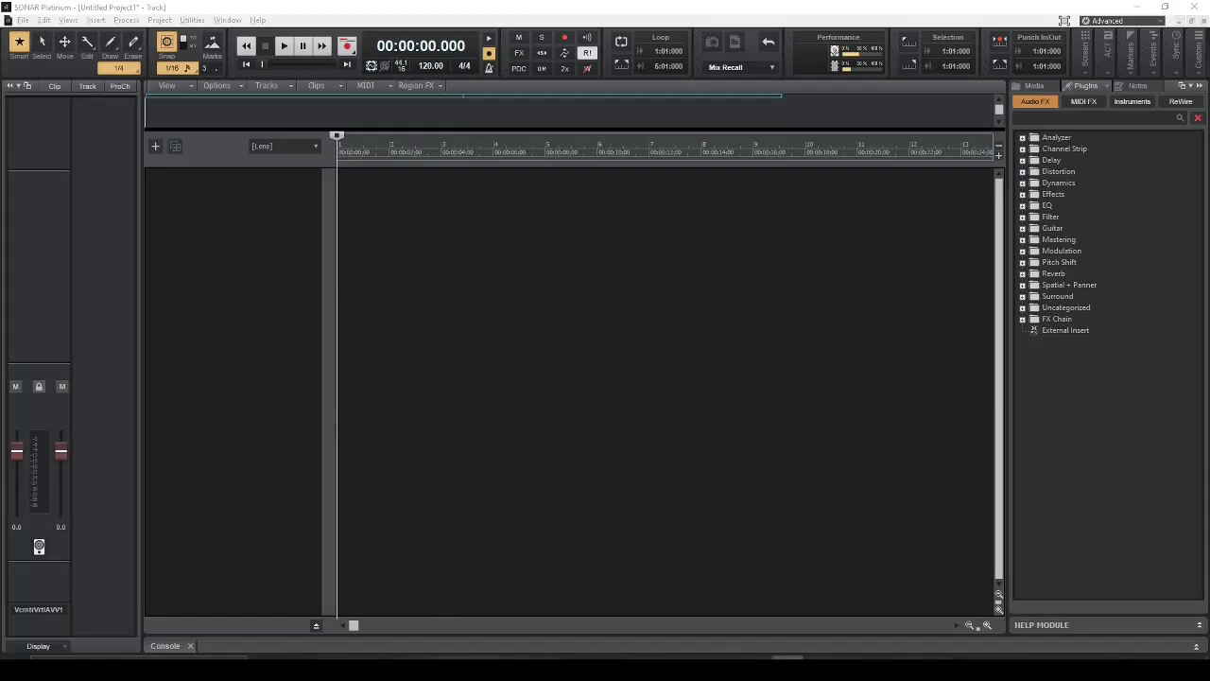